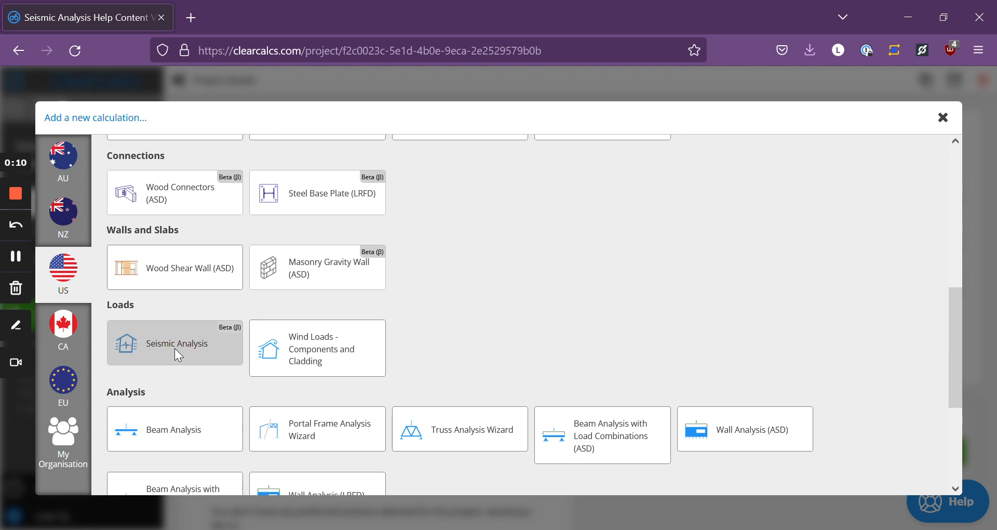
# Add a US Seismic Analysis calculation to the project and review its ASCE 7-16 reference and listed assumptions.
pyautogui.click(647, 358)
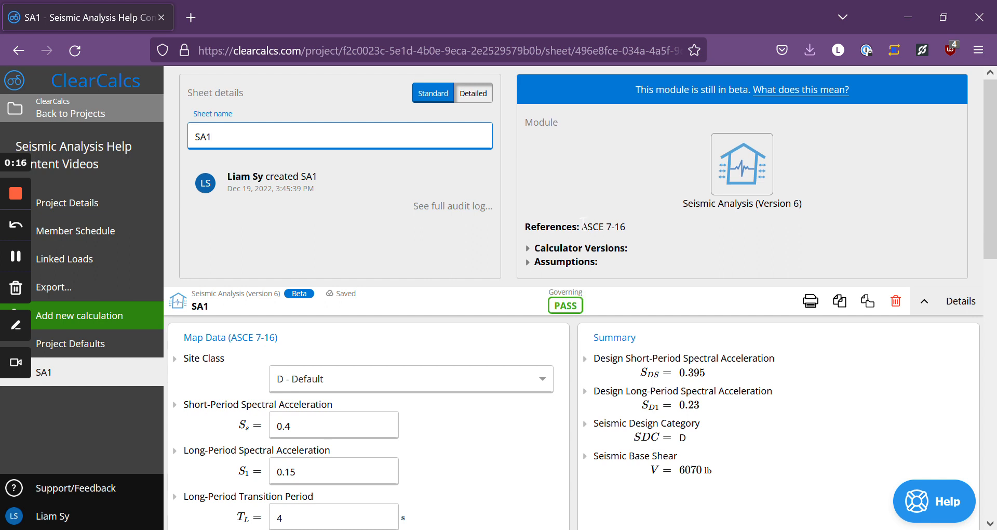
pyautogui.moveTo(582, 227); pyautogui.dragTo(626, 227)
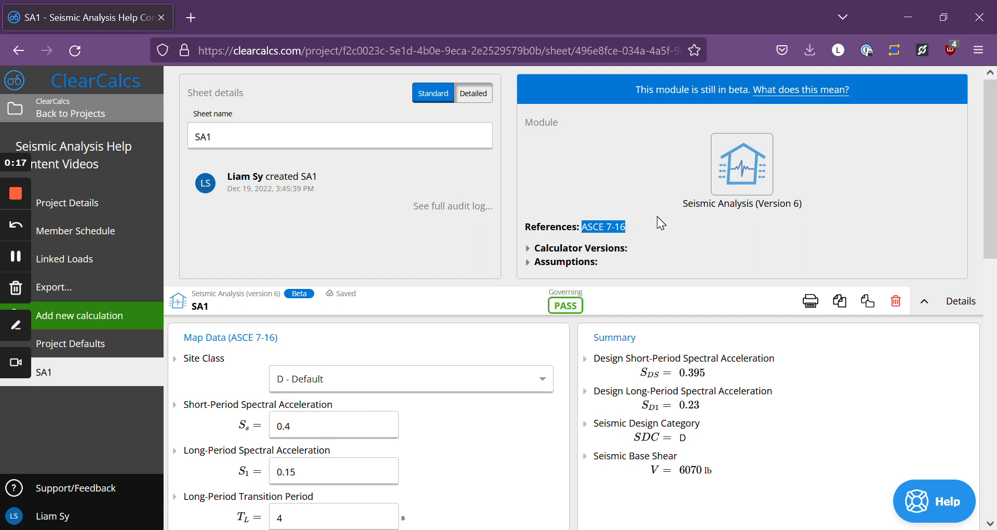
pyautogui.click(527, 263)
pyautogui.scroll(-5, 614, 268)
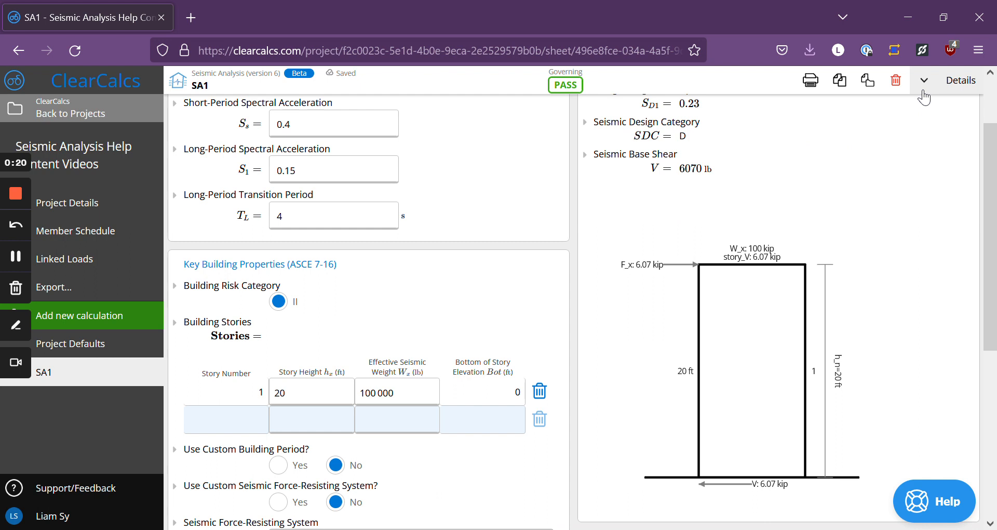
pyautogui.click(925, 81)
pyautogui.click(527, 260)
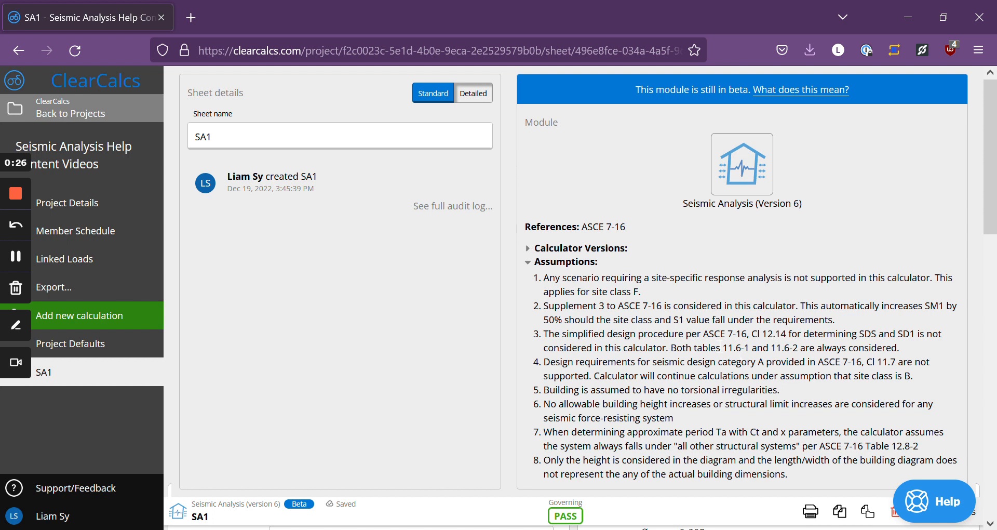
pyautogui.click(538, 261)
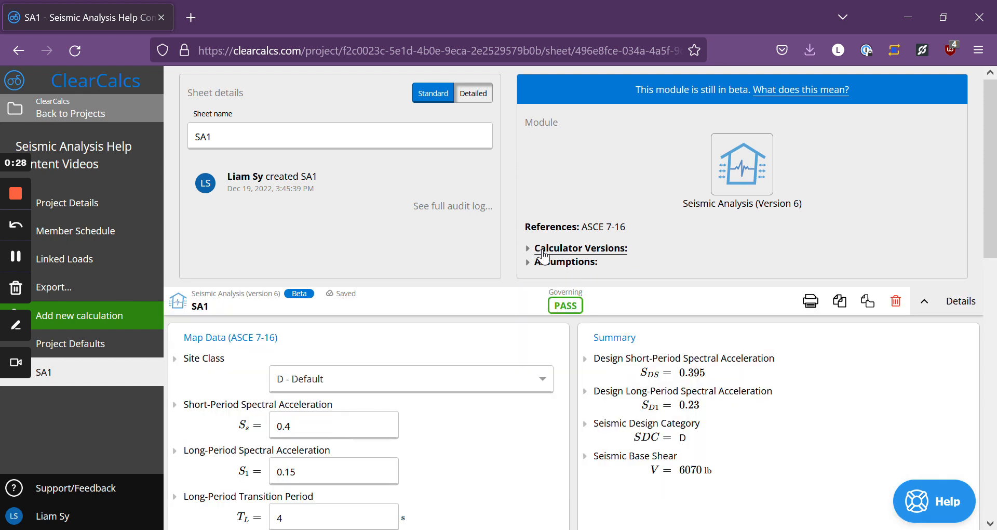
pyautogui.click(924, 301)
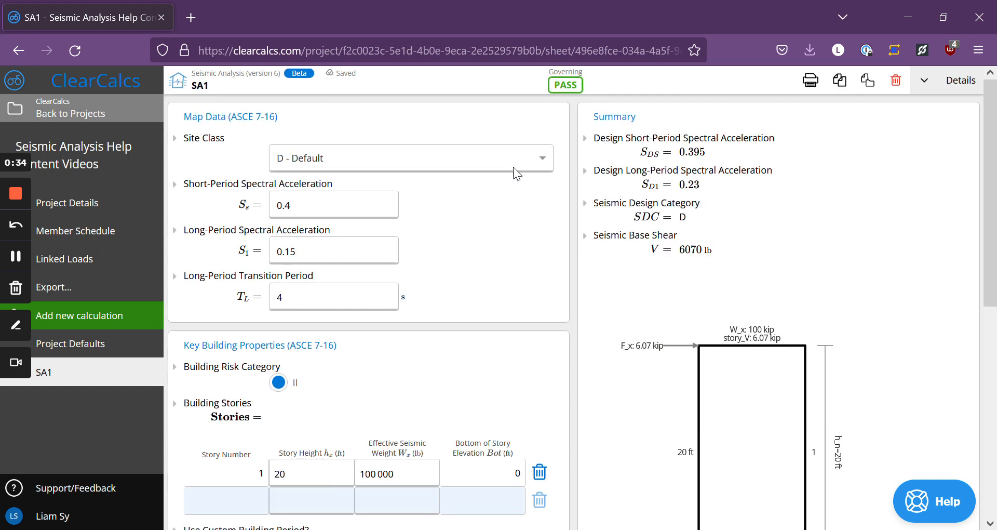
# Examine the map data inputs and the available site class options, keeping D - Default selected.
pyautogui.scroll(-3, 211, 167)
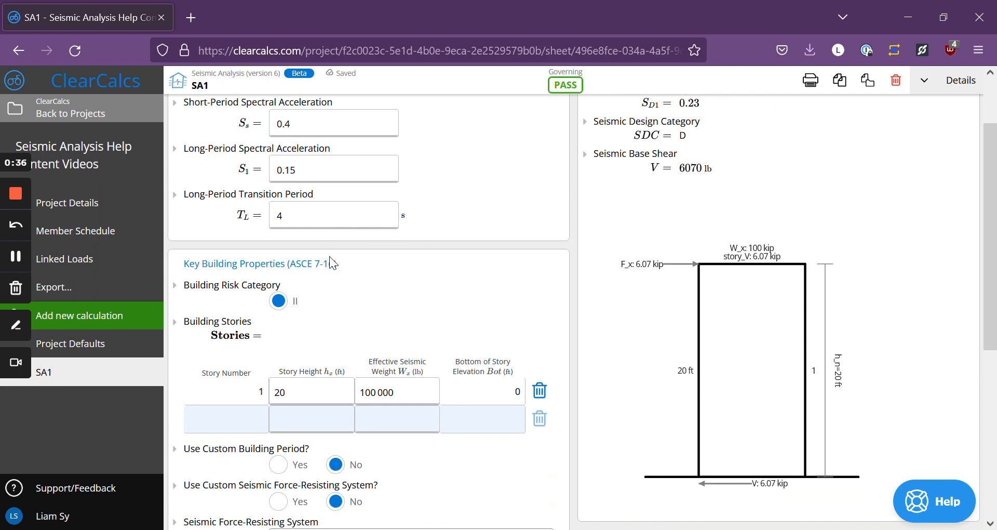
pyautogui.scroll(2, 649, 329)
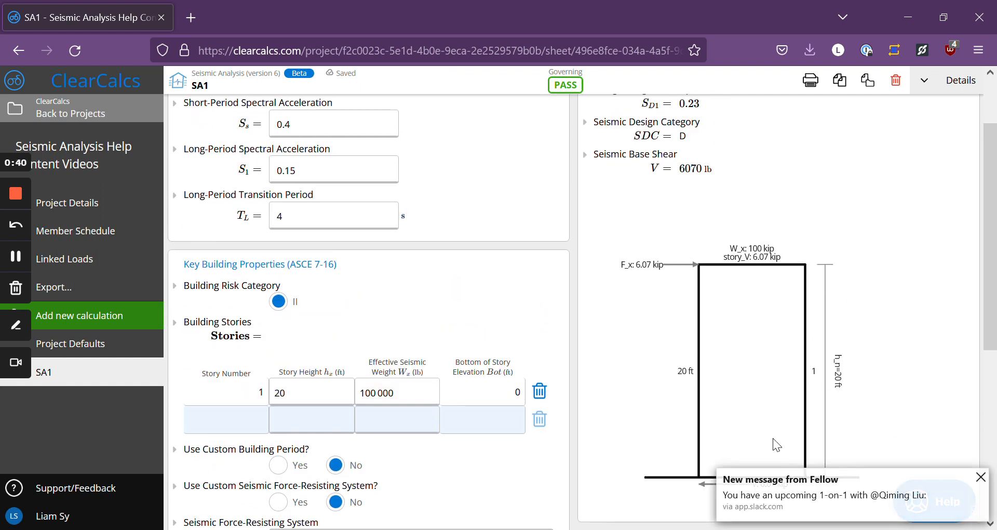
pyautogui.scroll(2, 575, 346)
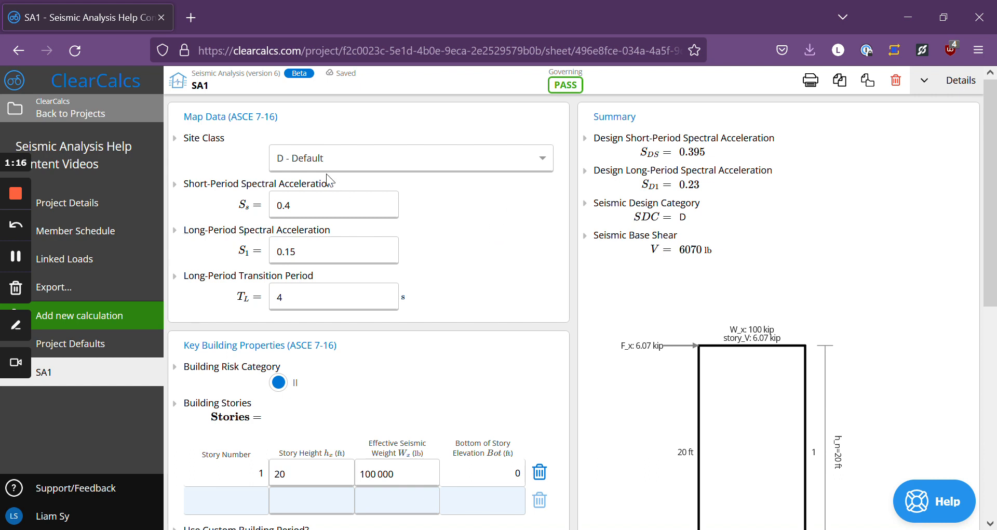
pyautogui.click(441, 158)
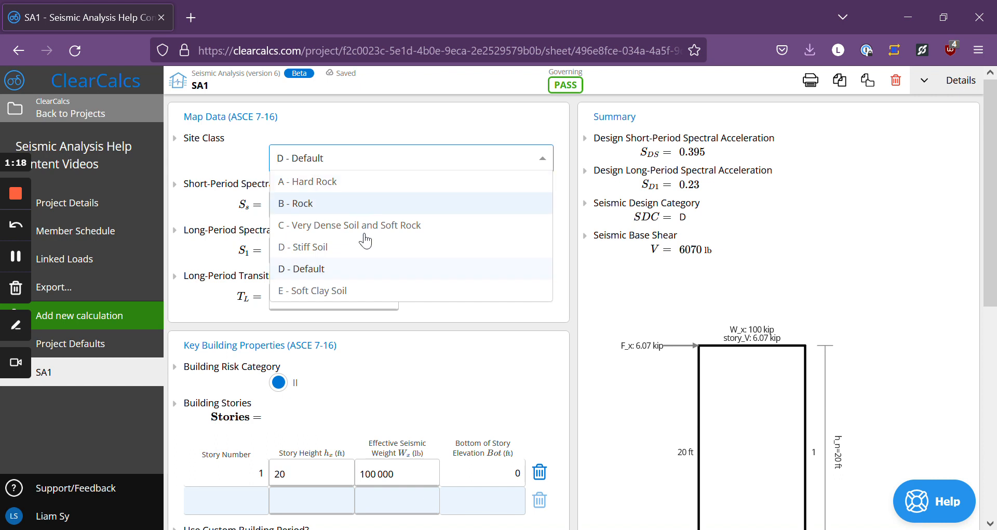
pyautogui.click(372, 281)
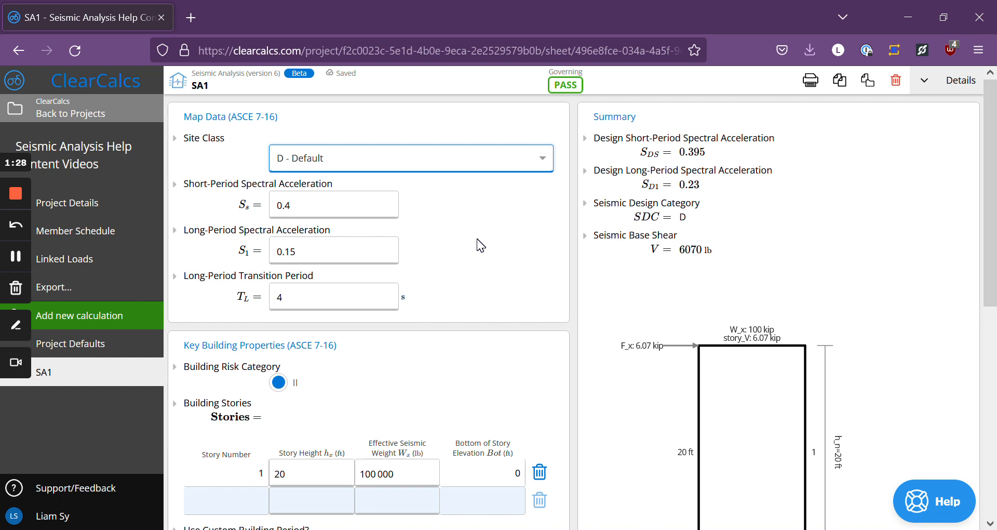
# Add a second building story 20 ft high with an effective seismic weight of 100 000 lb.
pyautogui.scroll(-3, 518, 187)
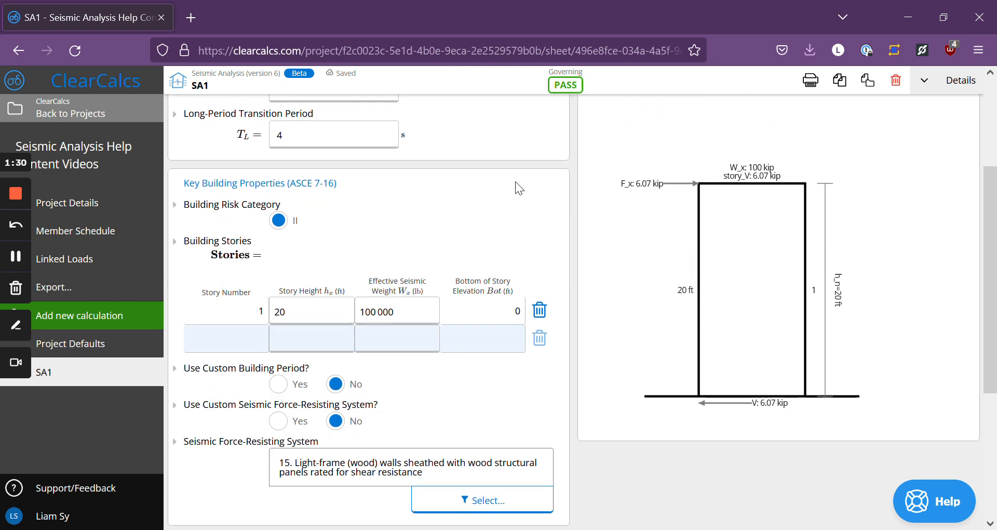
pyautogui.scroll(-2, 476, 216)
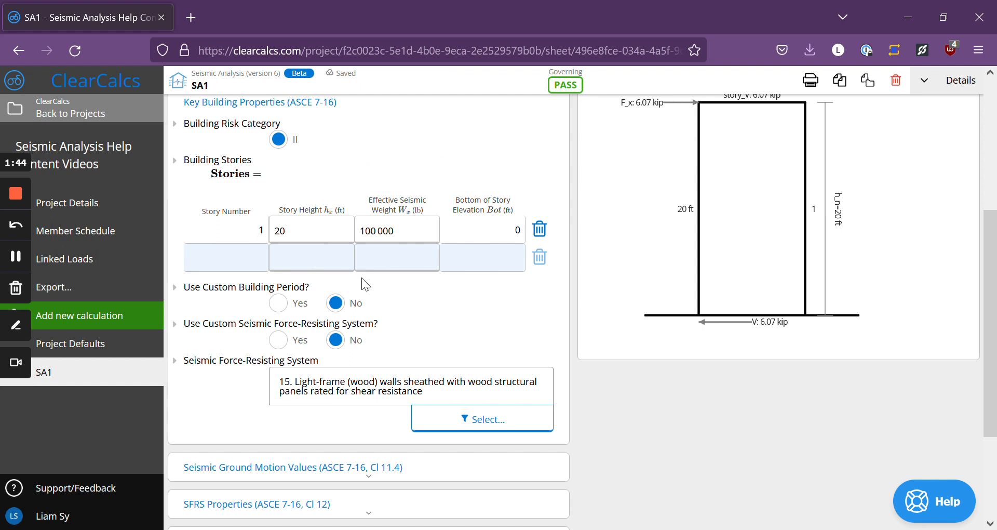
pyautogui.click(322, 264)
pyautogui.write('20')
pyautogui.press('Tab')
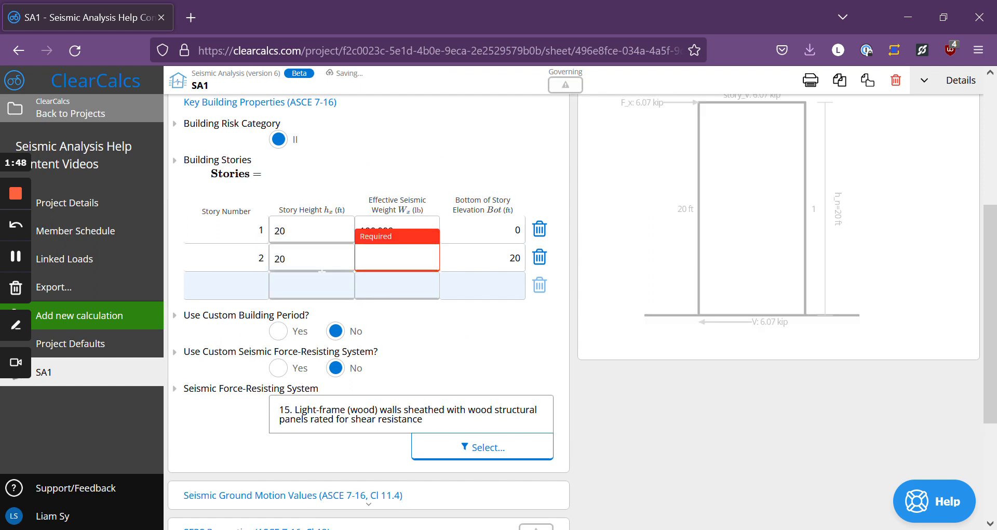
pyautogui.write('100 000')
# Add a third building story by copying the second story's 20 ft height and 100000 lb effective seismic weight.
pyautogui.click(304, 269)
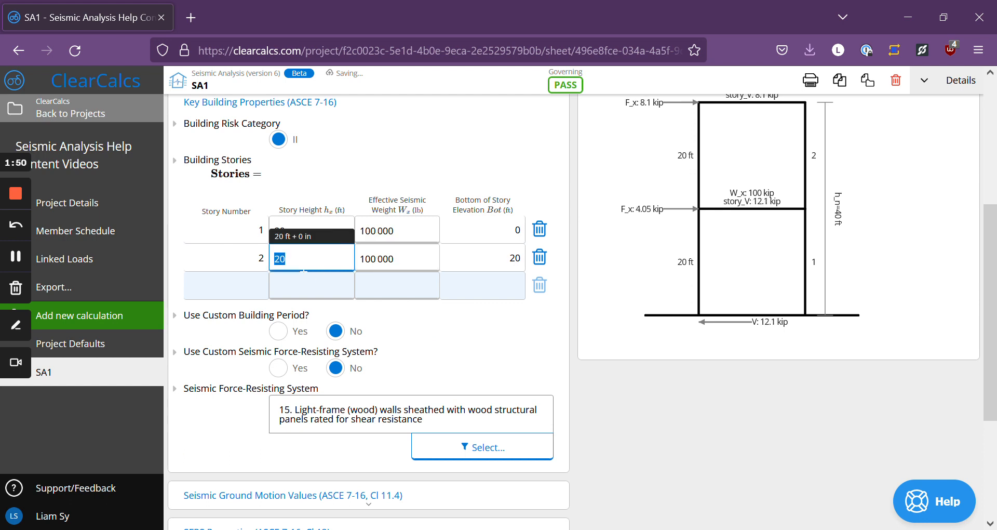
pyautogui.hotkey('ctrl', 'c')
pyautogui.click(308, 290)
pyautogui.hotkey('ctrl', 'v')
pyautogui.hotkey('shift', 'Tab')
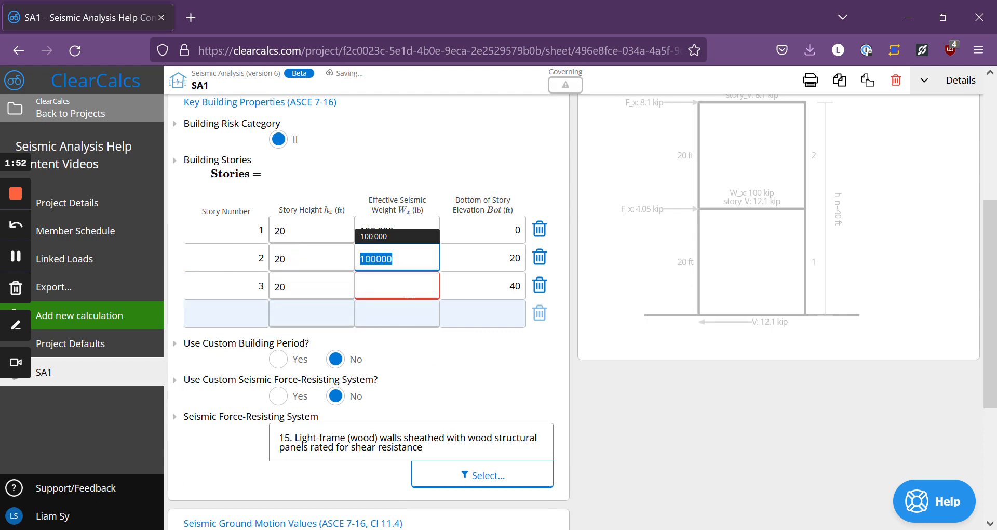
pyautogui.hotkey('ctrl', 'c')
pyautogui.press('Tab')
pyautogui.press('Tab')
pyautogui.hotkey('ctrl', 'v')
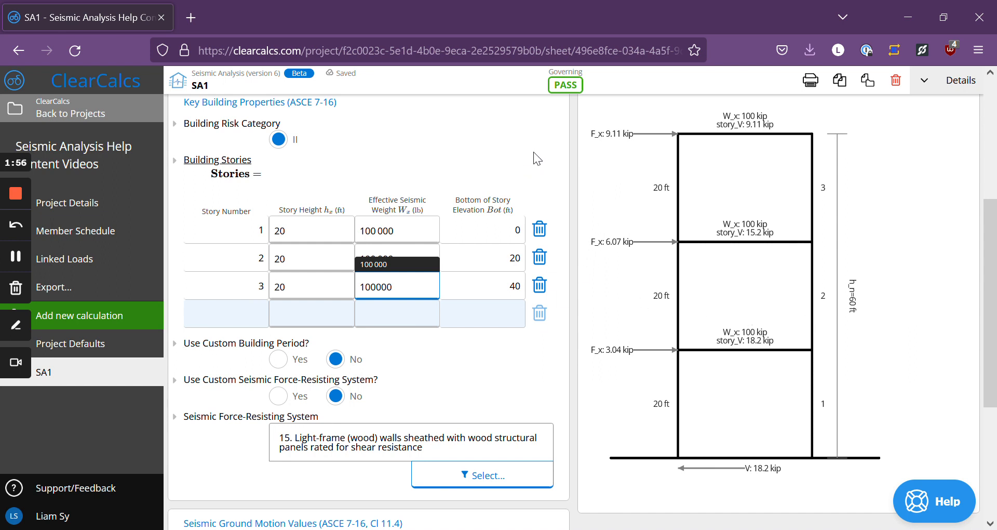
pyautogui.click(559, 161)
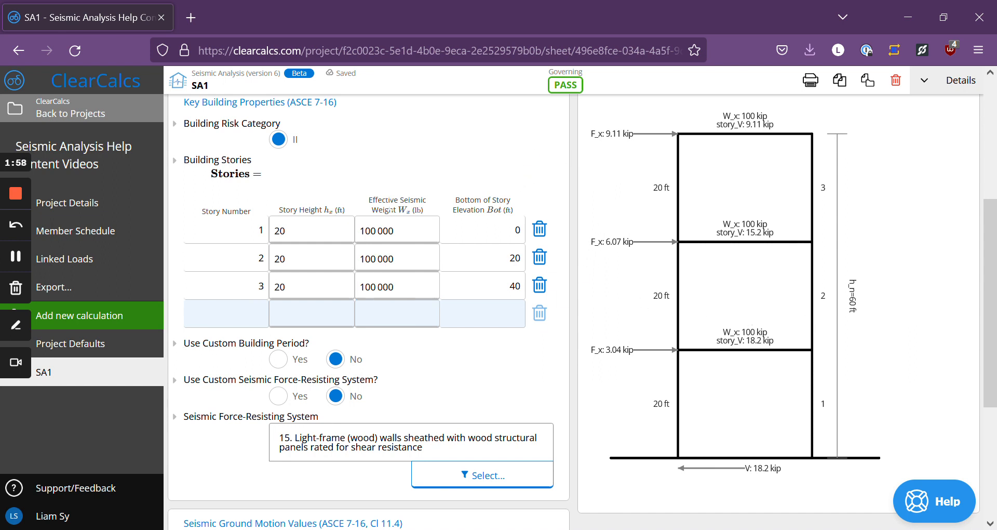
# Read the Building Stories description, especially the ASCE 7-16 Cl 12.7.2 rules on what seismic weight must include.
pyautogui.click(174, 161)
pyautogui.scroll(-2, 229, 260)
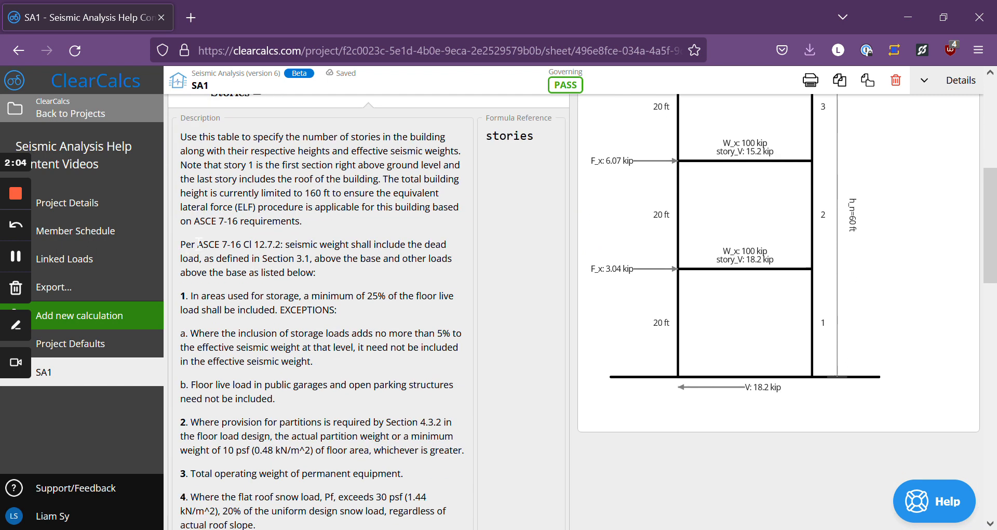
pyautogui.scroll(-2, 199, 245)
pyautogui.moveTo(181, 163); pyautogui.dragTo(251, 483)
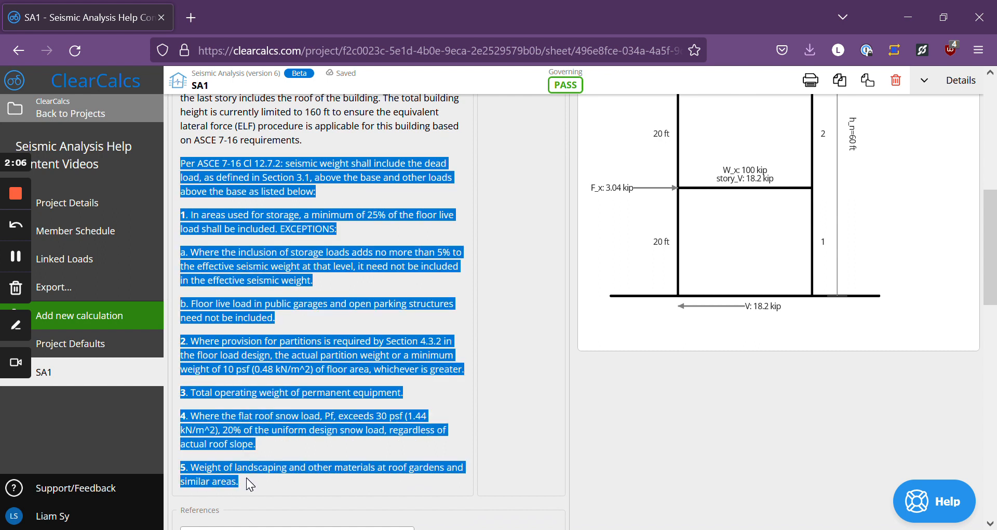
pyautogui.click(281, 454)
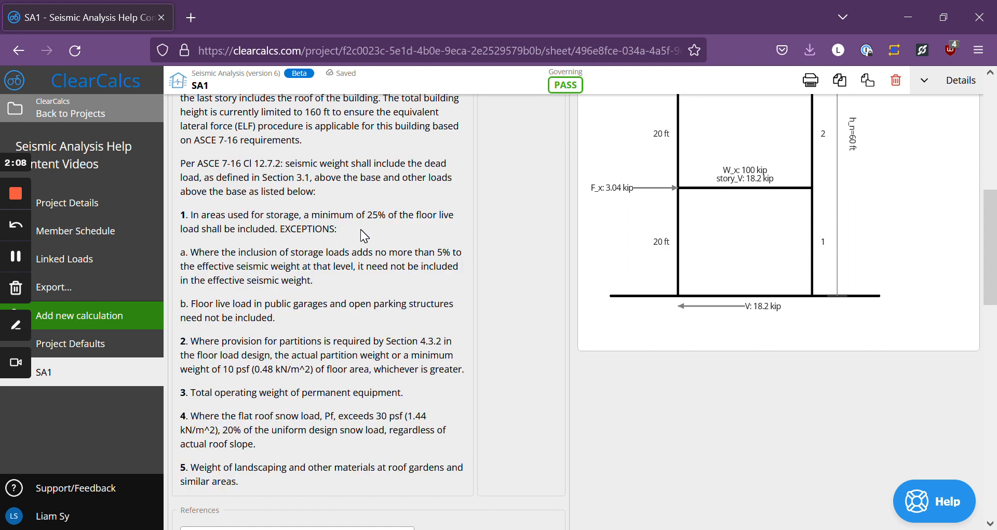
pyautogui.scroll(4, 333, 359)
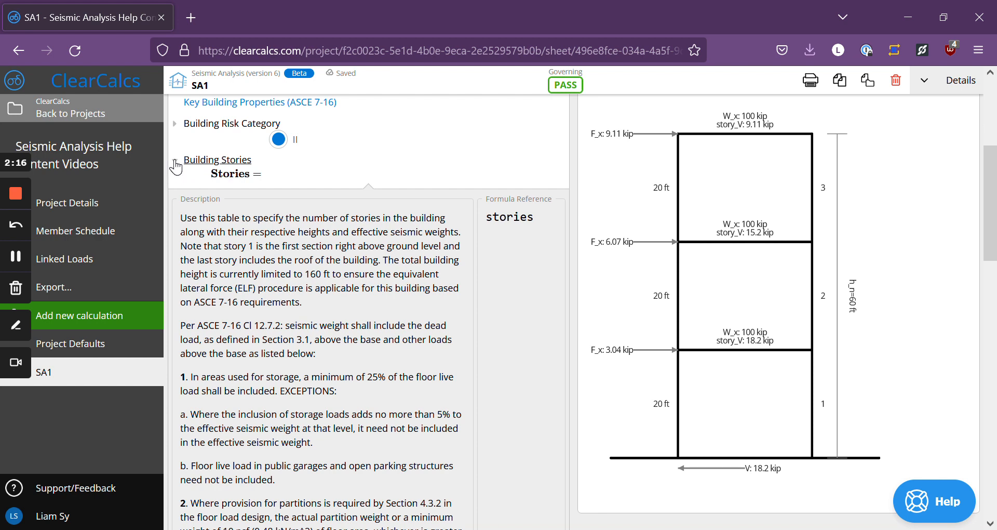
pyautogui.scroll(2, 342, 219)
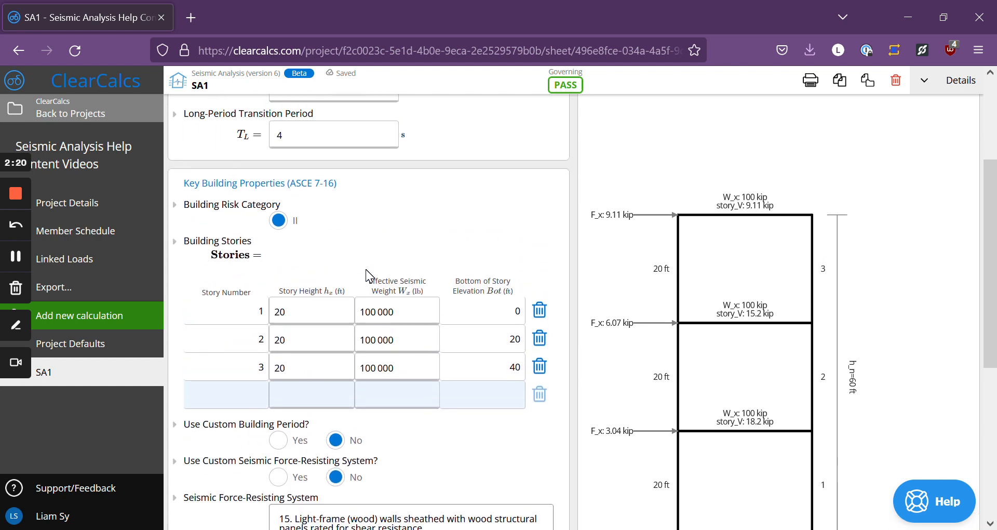
# Inspect the effective seismic weight entry of story 1 without changing it.
pyautogui.scroll(-2, 335, 304)
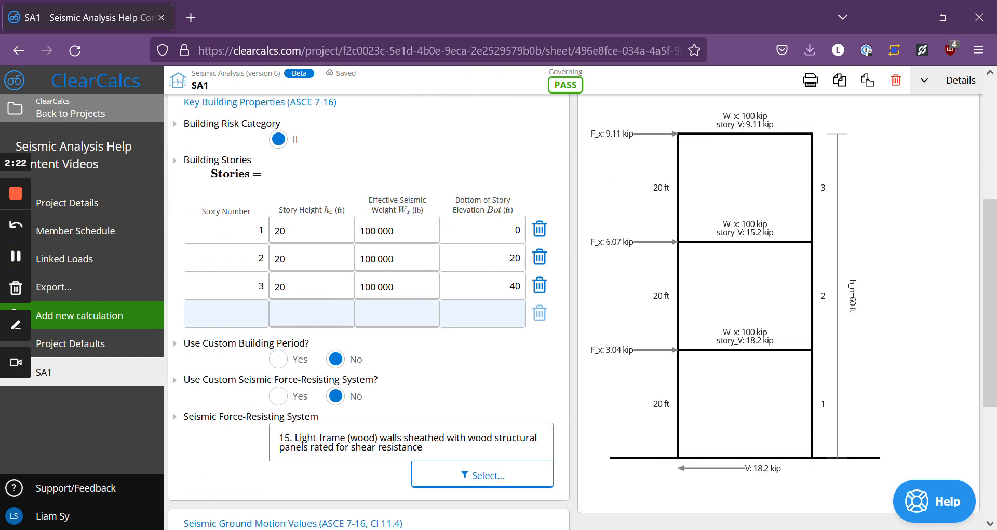
pyautogui.click(397, 230)
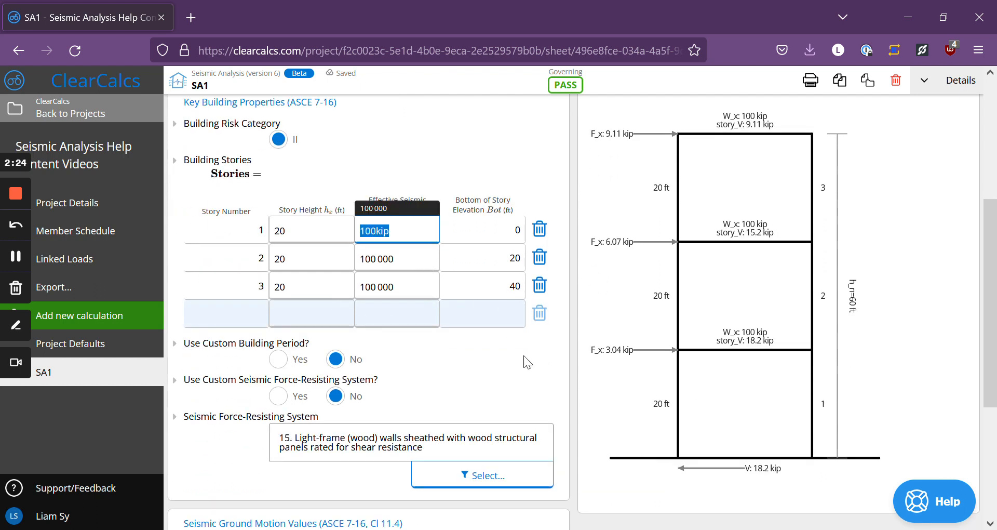
pyautogui.click(225, 453)
# Switch the custom building period and custom seismic force-resisting system to Yes to view their inputs, and return both to No.
pyautogui.scroll(-2, 224, 453)
pyautogui.scroll(-2, 250, 265)
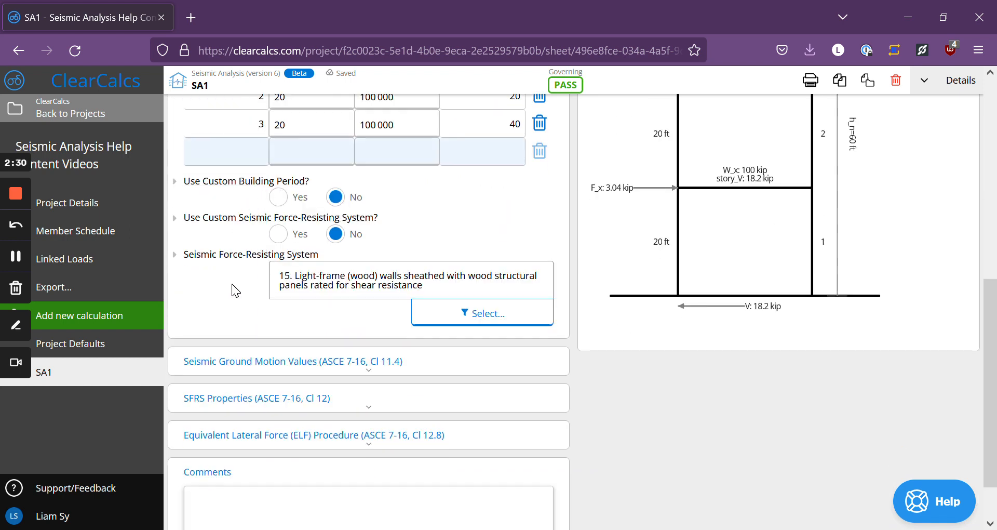
pyautogui.click(278, 197)
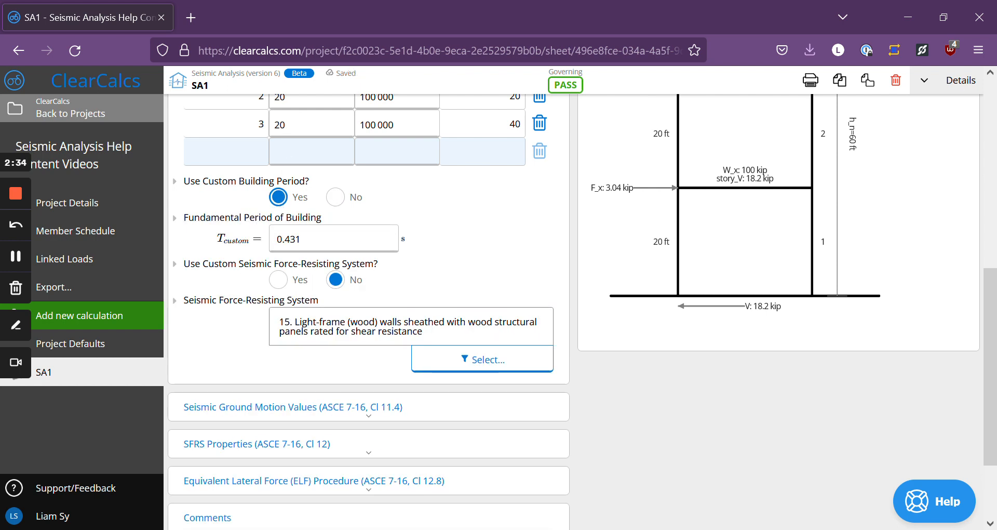
pyautogui.click(278, 280)
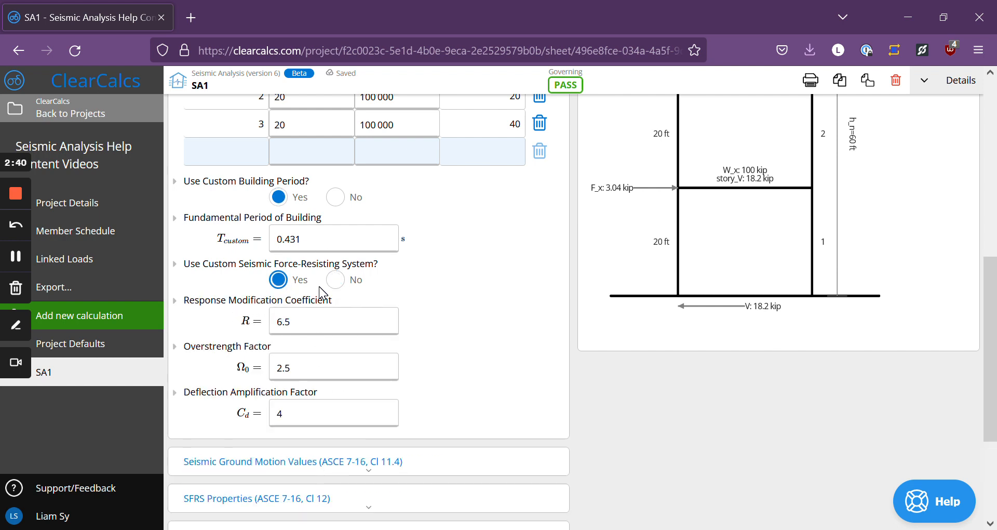
pyautogui.click(336, 197)
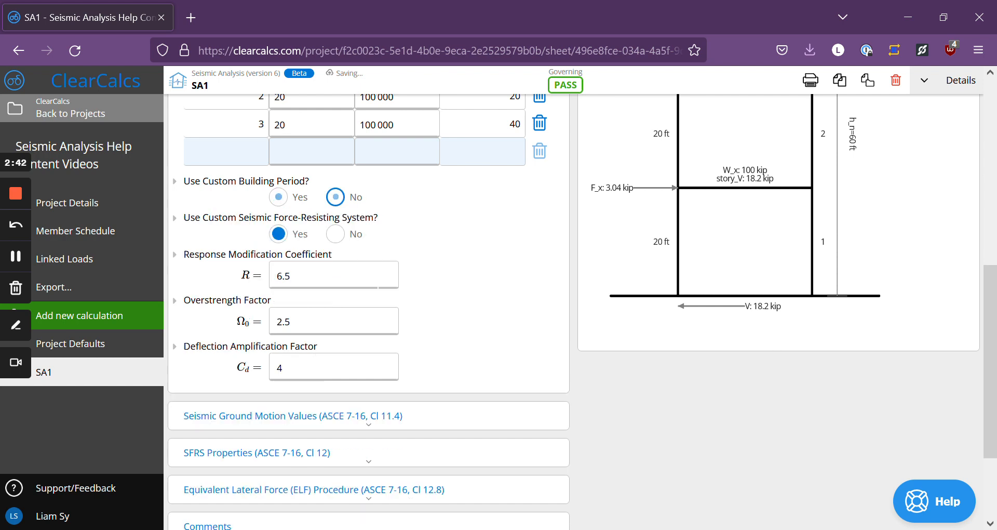
pyautogui.click(340, 235)
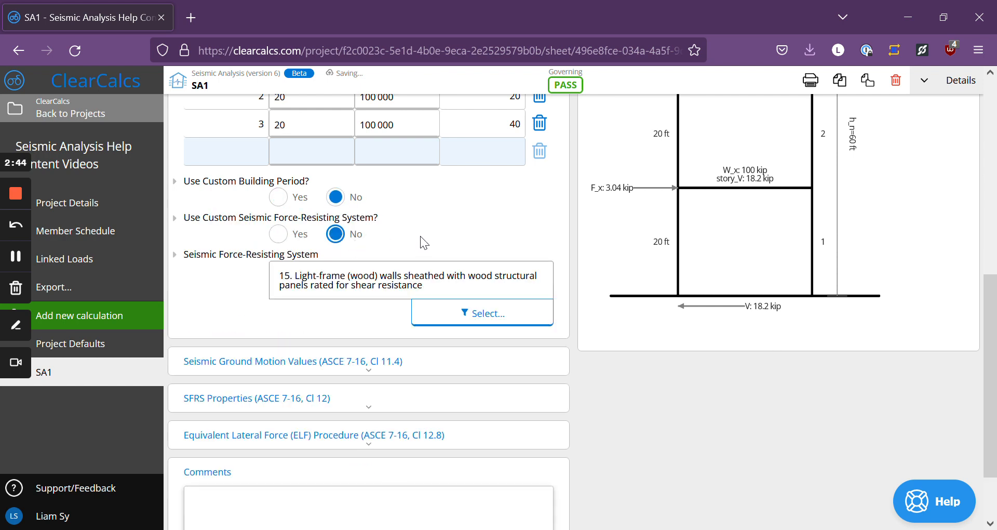
# Browse the selectable seismic force-resisting systems, checking their coefficients and governing limits, and close the list without changing the selection.
pyautogui.scroll(-2, 435, 226)
pyautogui.scroll(2, 435, 226)
pyautogui.click(385, 283)
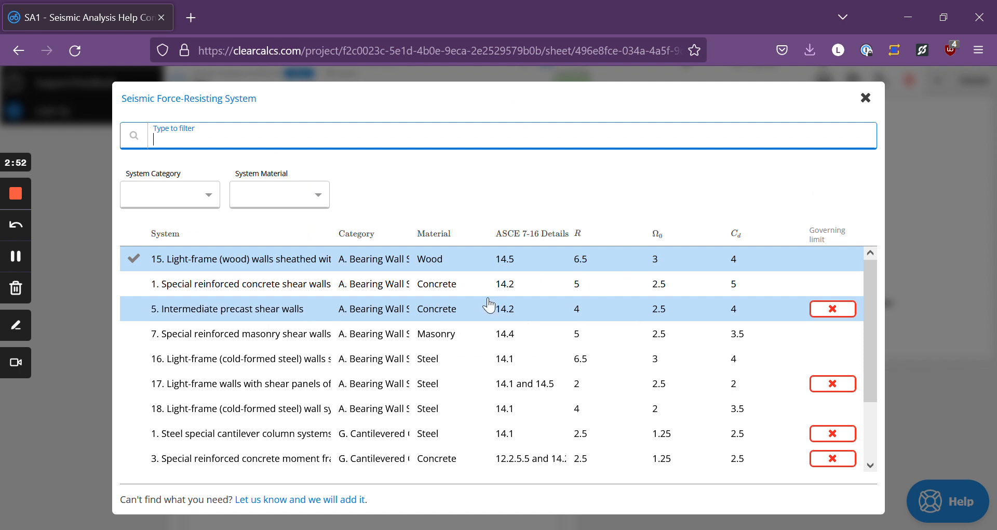
pyautogui.scroll(-2, 487, 342)
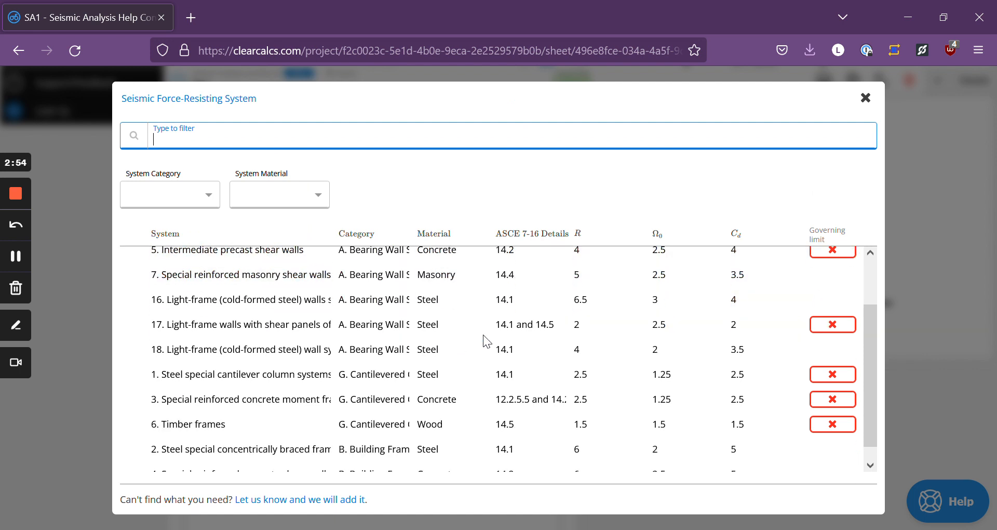
pyautogui.scroll(-1, 487, 342)
pyautogui.scroll(3, 438, 372)
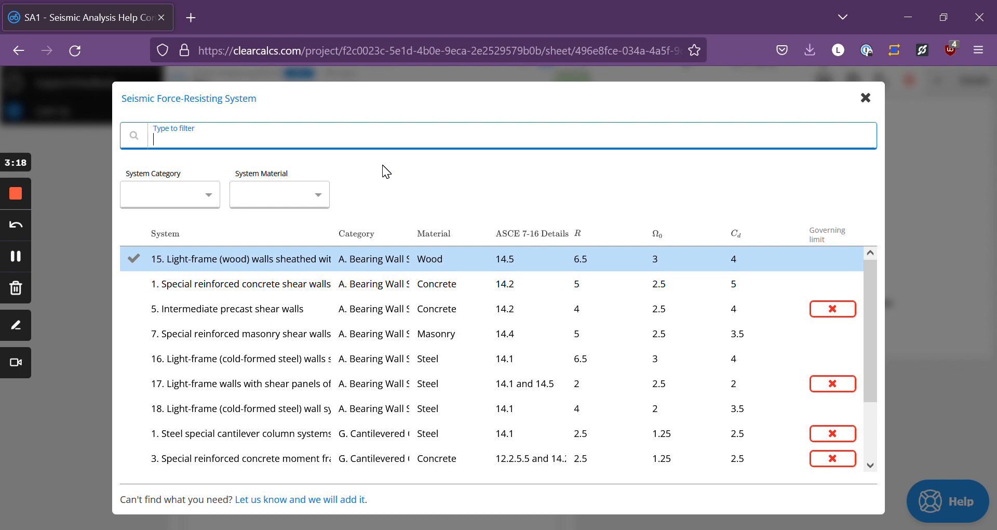
pyautogui.click(865, 98)
# Expand the Seismic Ground Motion Values (ASCE 7-16, Cl 11.4) results to examine the site coefficients and adjusted spectral accelerations.
pyautogui.scroll(-2, 507, 236)
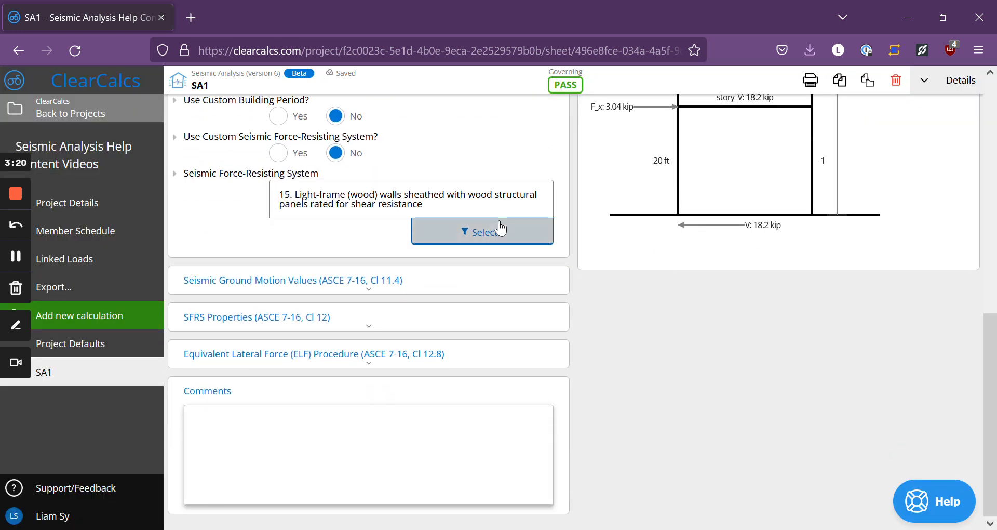
pyautogui.click(428, 281)
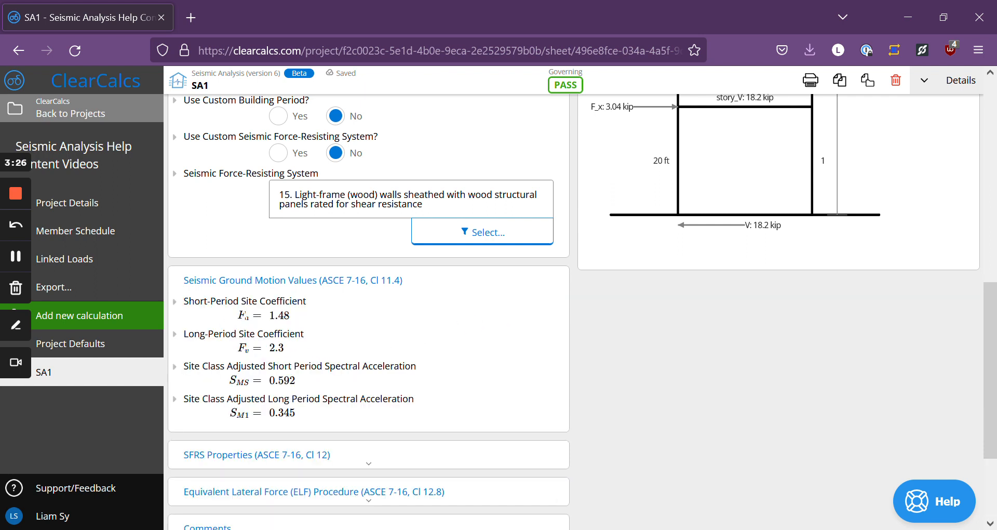
# Expand the SFRS Properties (ASCE 7-16, Cl 12) results to examine the response modification, overstrength and deflection factors and the building height limit.
pyautogui.scroll(10, 572, 330)
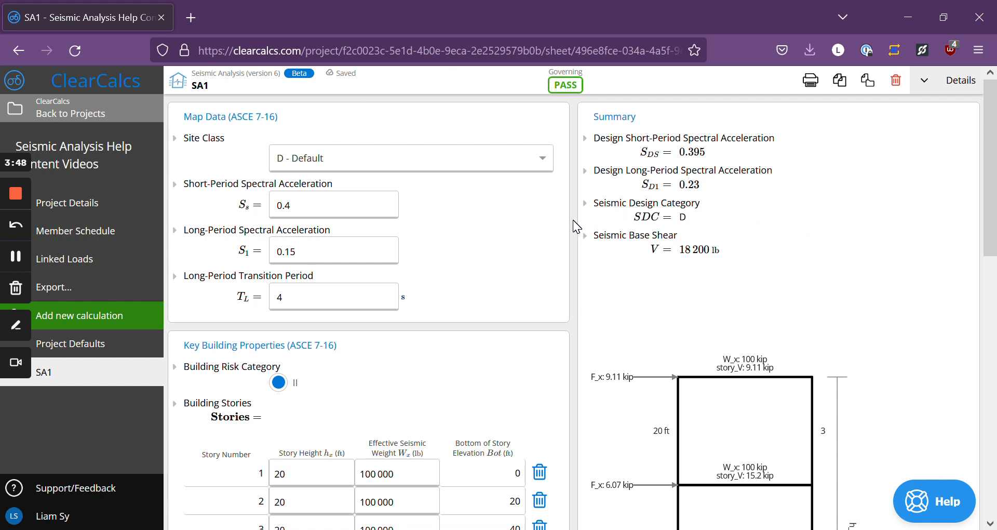
pyautogui.scroll(-10, 588, 282)
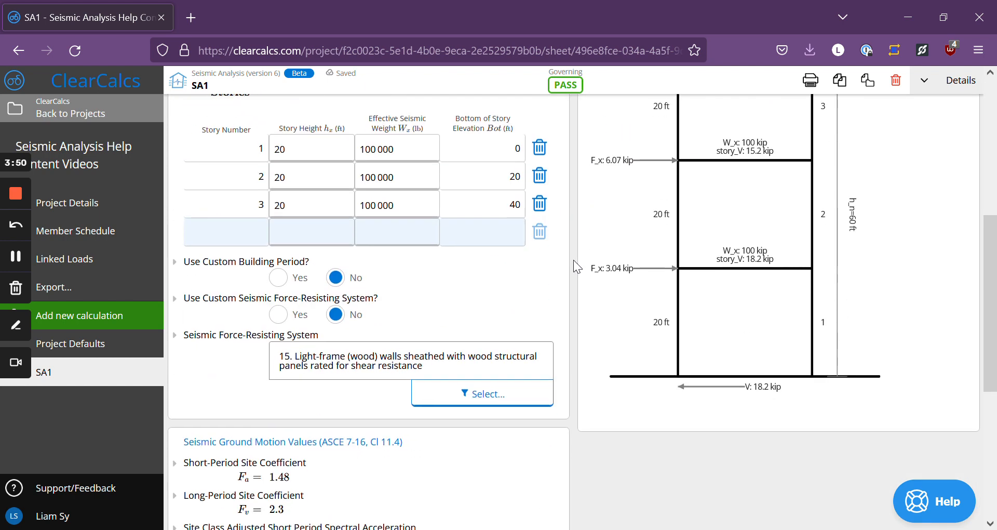
pyautogui.scroll(-1, 498, 279)
pyautogui.click(373, 312)
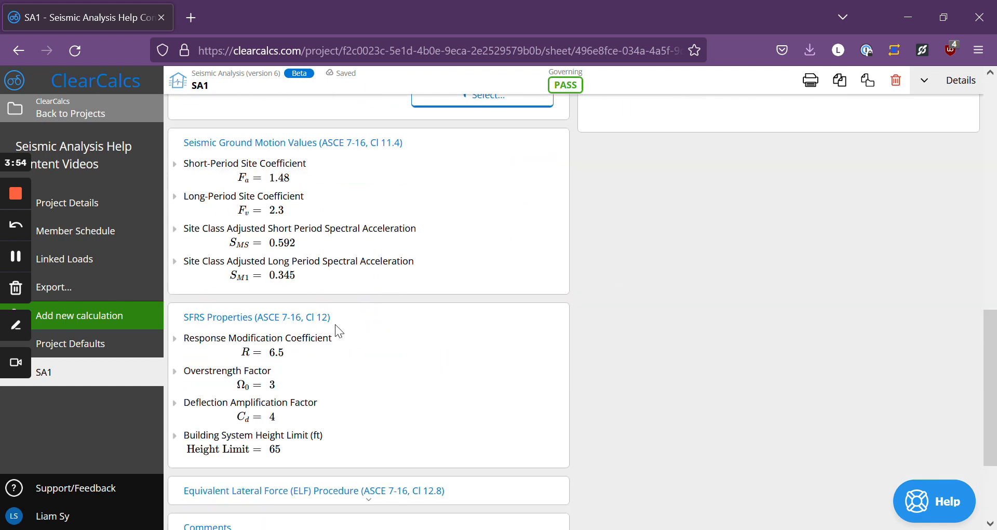
pyautogui.scroll(-1, 382, 314)
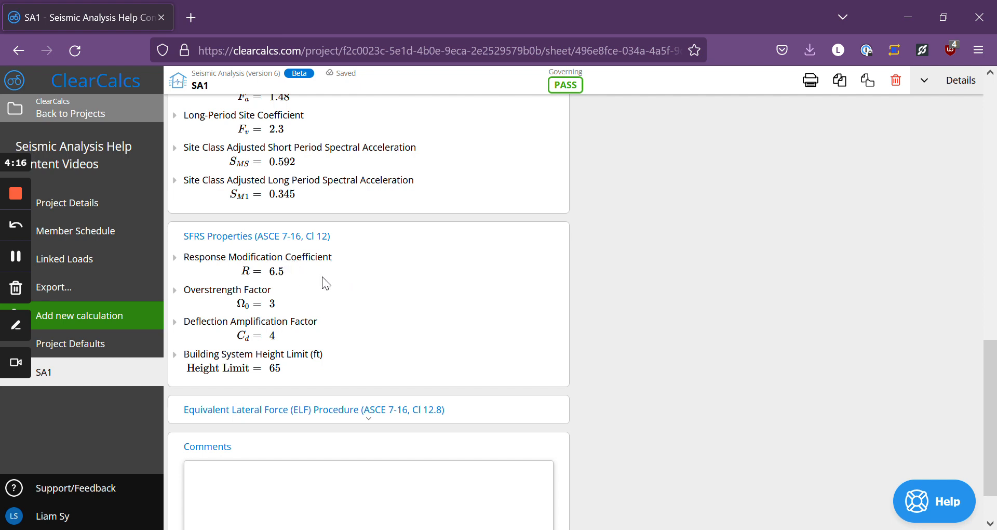
pyautogui.scroll(-1, 305, 310)
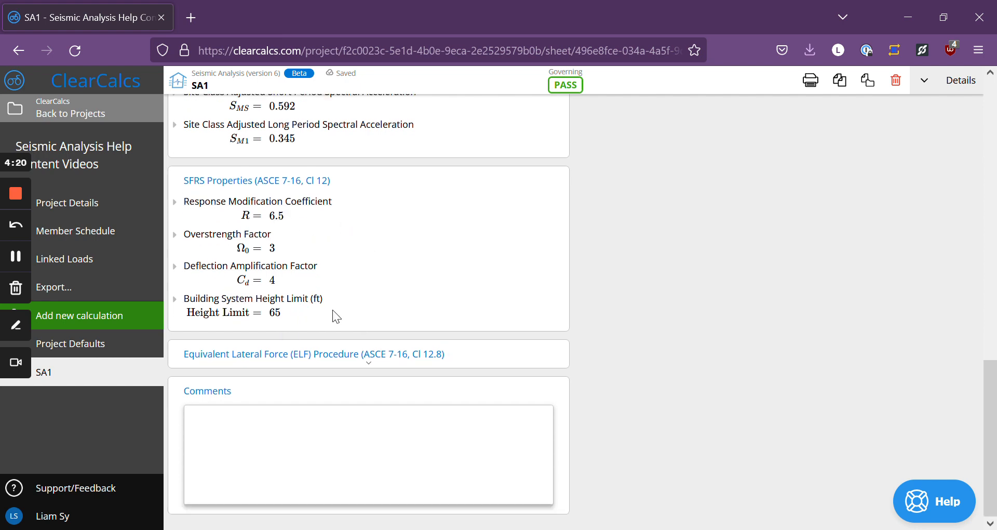
# Add a fourth building story with a height of 20 ft and an effective seismic weight of 100000 lb.
pyautogui.scroll(3, 528, 288)
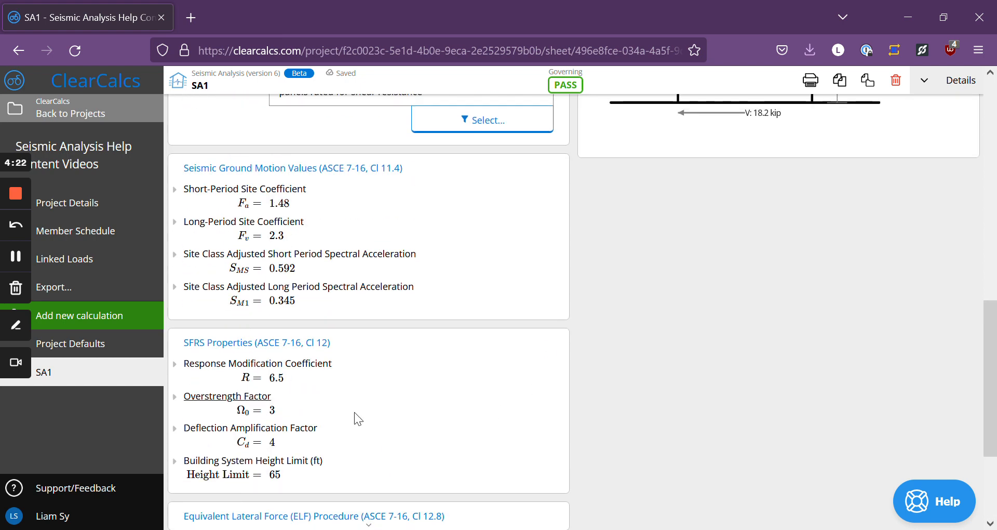
pyautogui.scroll(6, 596, 390)
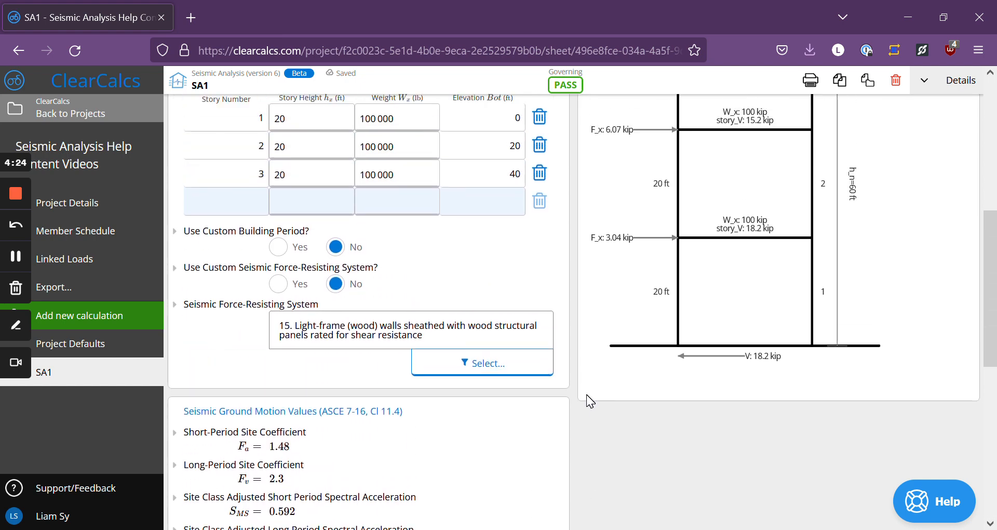
pyautogui.click(310, 288)
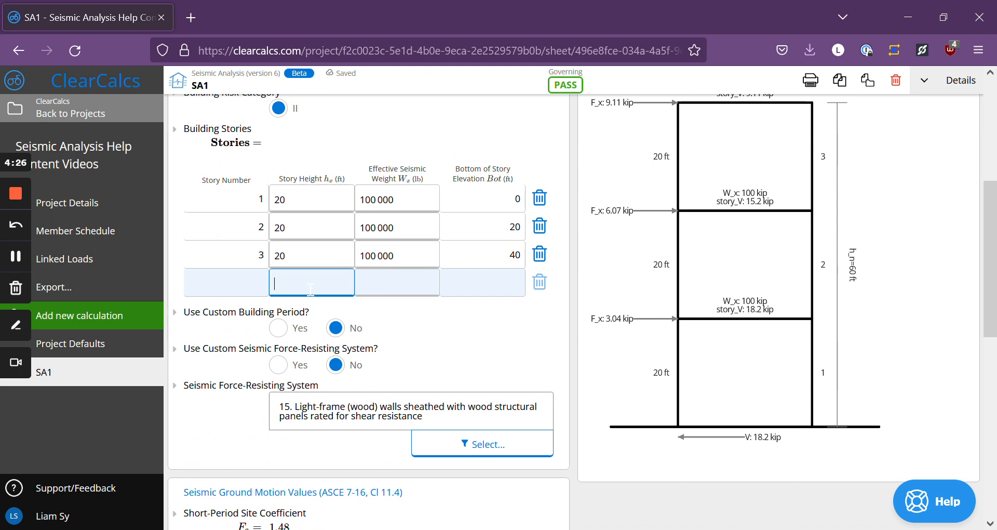
pyautogui.write('20')
pyautogui.press('Tab')
pyautogui.write('1')
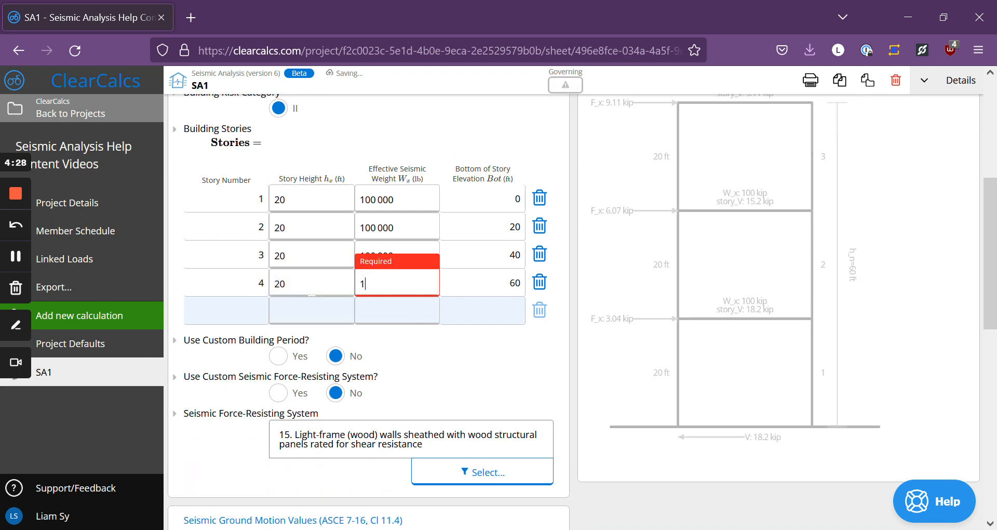
pyautogui.write('00000')
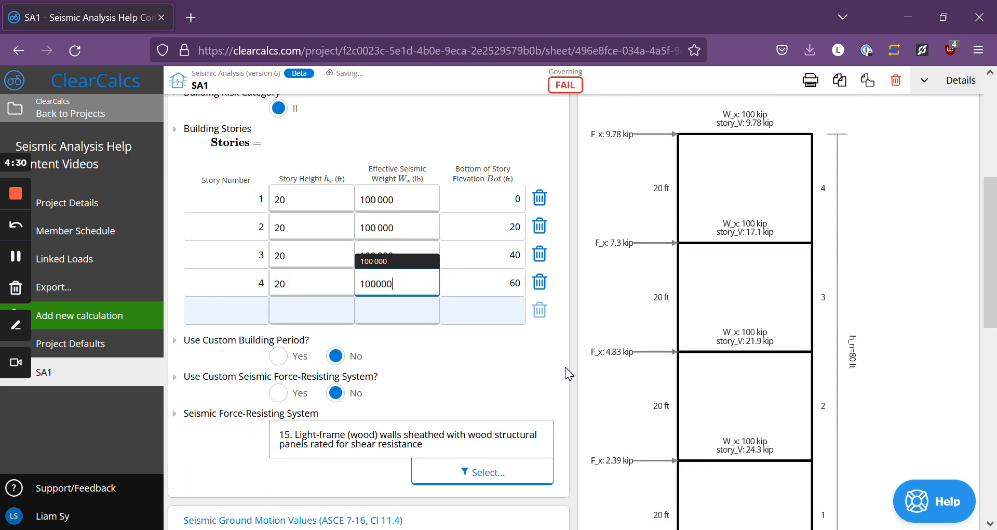
pyautogui.click(573, 358)
# Check the explanation of the governing status and the building system height limit under SFRS Properties for the four-story building.
pyautogui.scroll(2, 625, 258)
pyautogui.moveTo(565, 85)
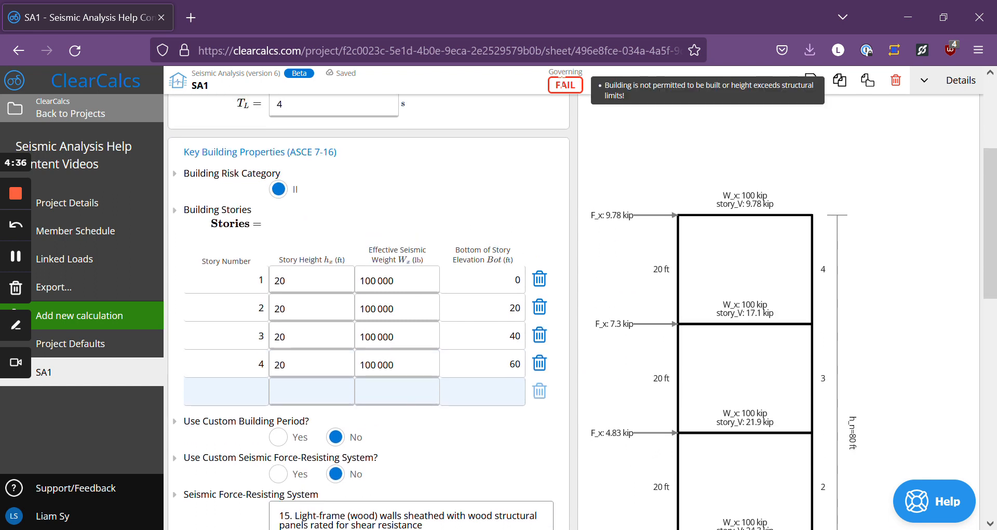
pyautogui.scroll(-10, 573, 213)
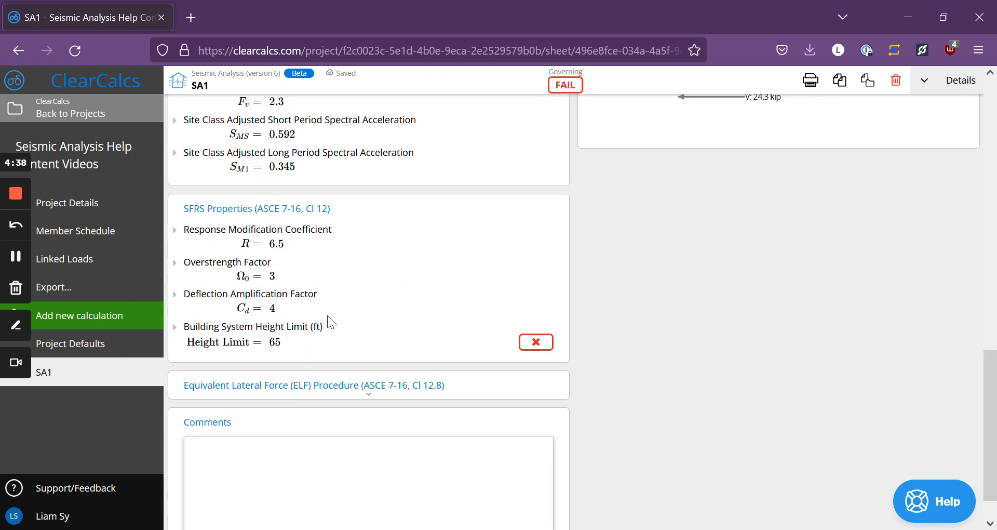
pyautogui.scroll(8, 588, 325)
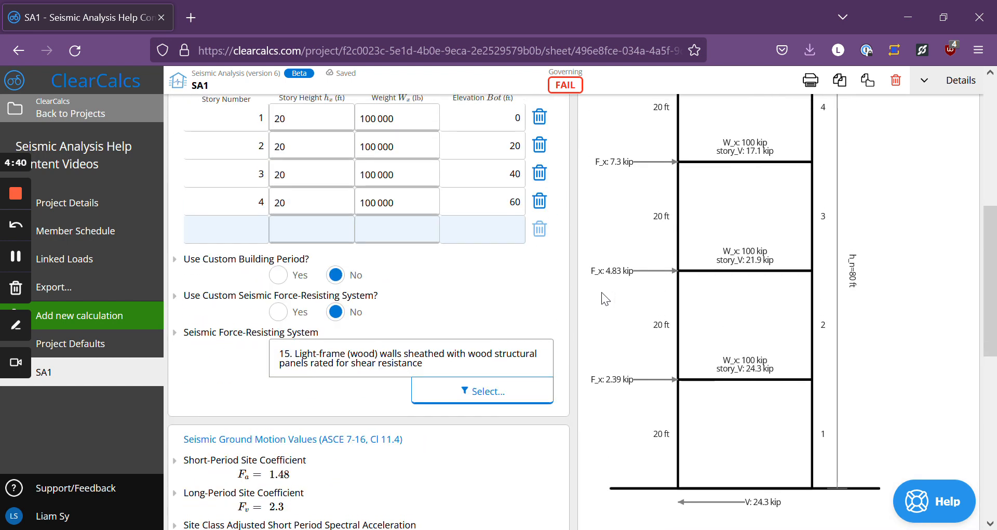
# Delete story 4 from the building stories table and check the governing status and force diagram.
pyautogui.scroll(2, 717, 283)
pyautogui.click(541, 283)
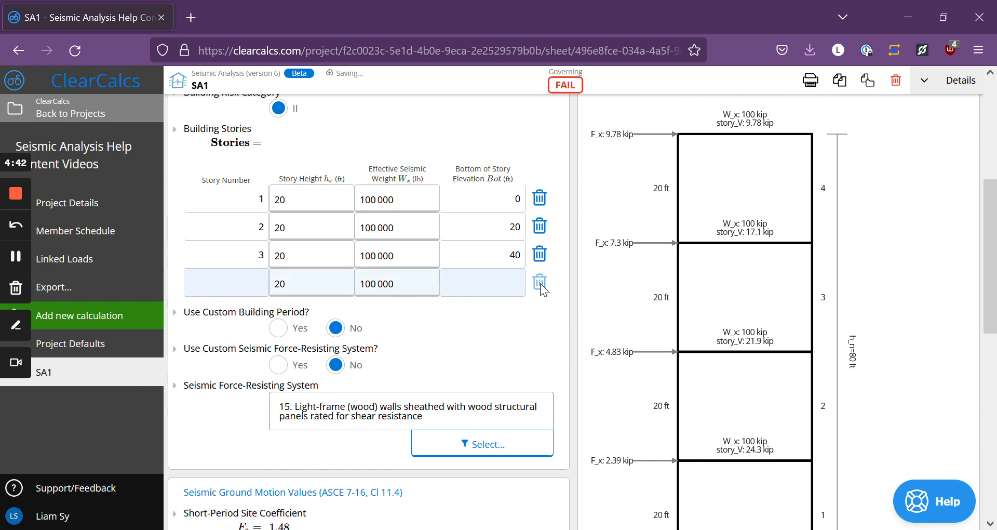
pyautogui.scroll(2, 812, 264)
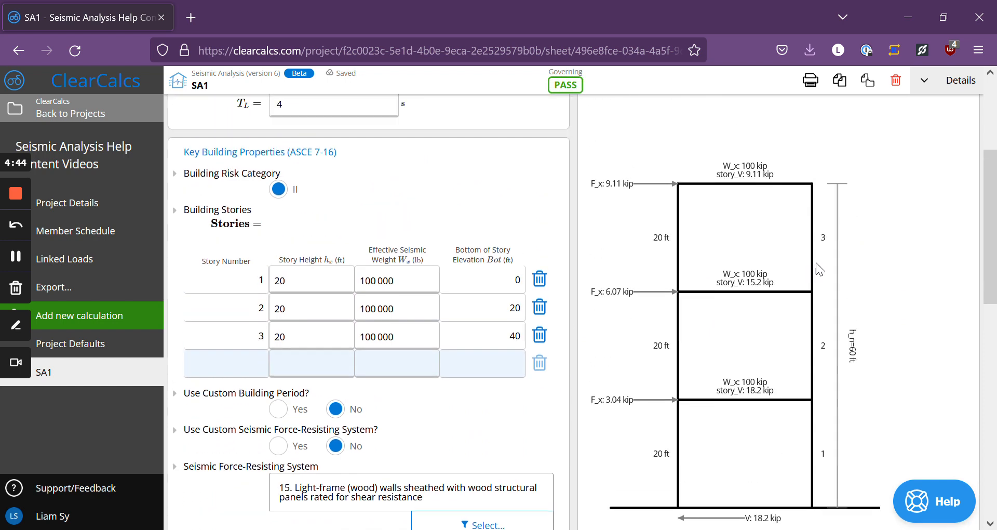
# Expand the Equivalent Lateral Force (ELF) Procedure (ASCE 7-16, Cl 12.8) results and compare them with the building force diagram.
pyautogui.scroll(-10, 584, 275)
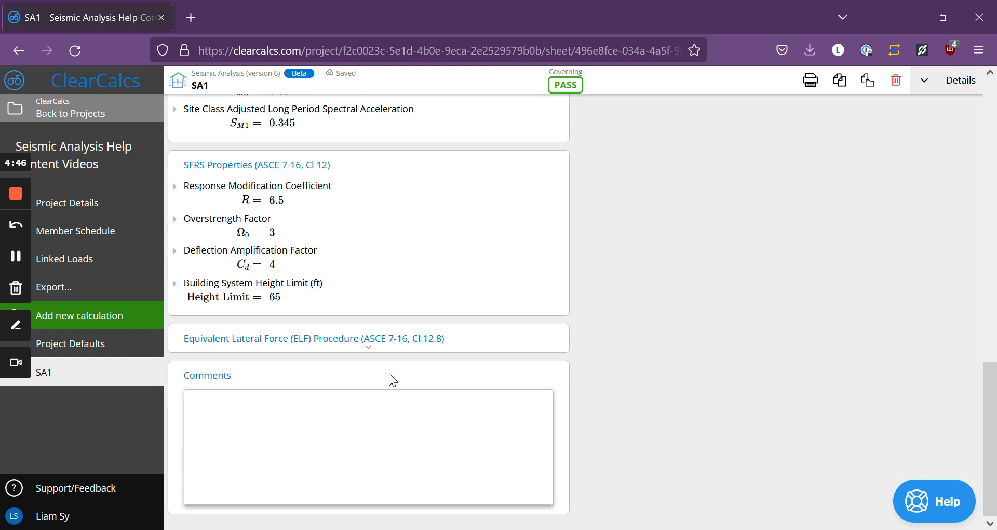
pyautogui.click(472, 344)
pyautogui.scroll(-3, 582, 297)
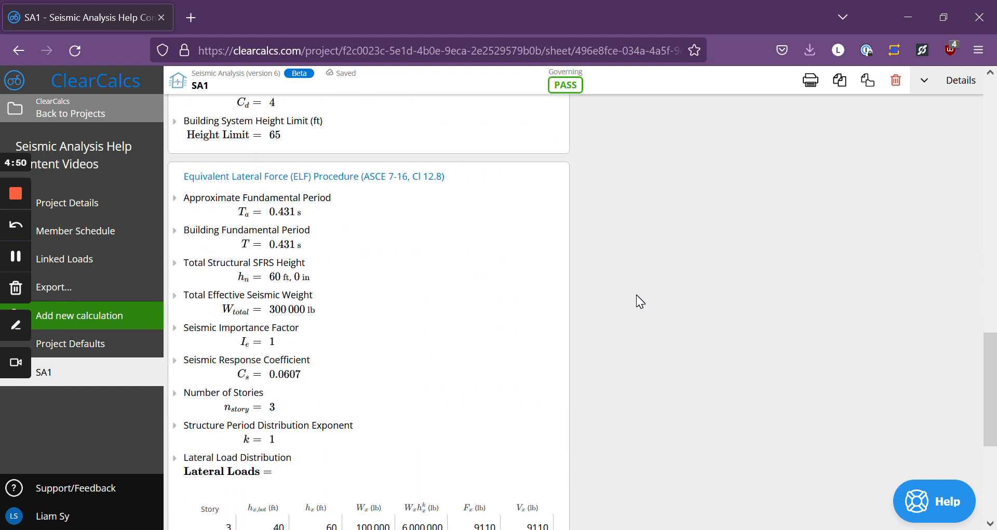
pyautogui.scroll(10, 635, 299)
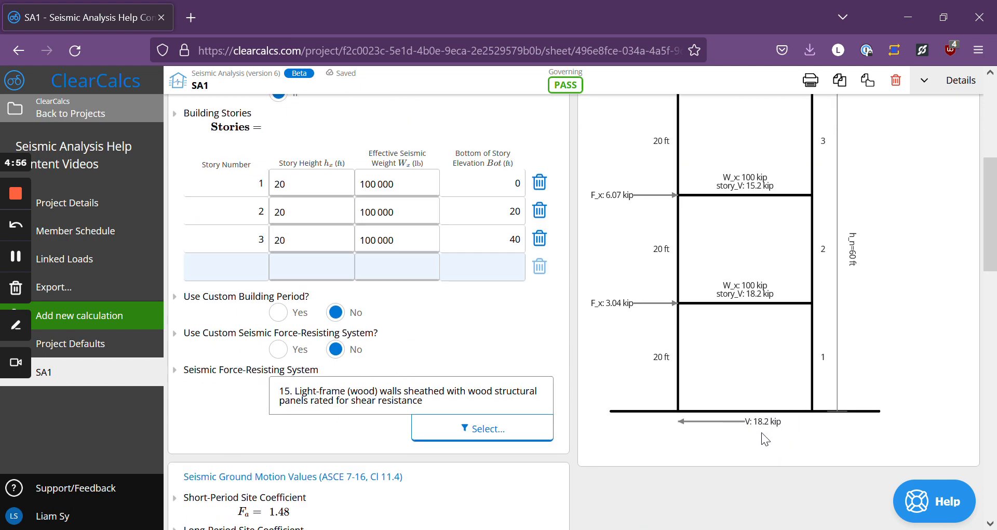
pyautogui.scroll(3, 756, 437)
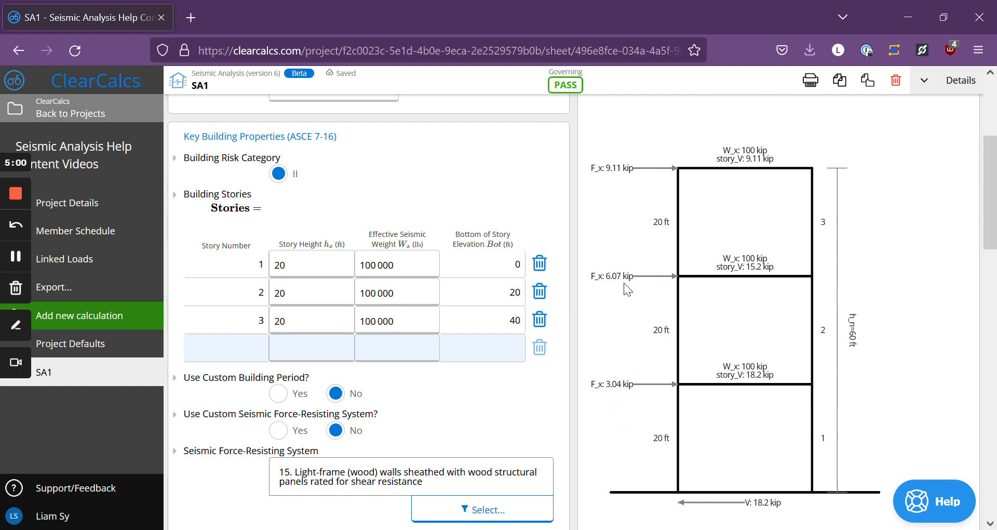
pyautogui.scroll(-9, 611, 374)
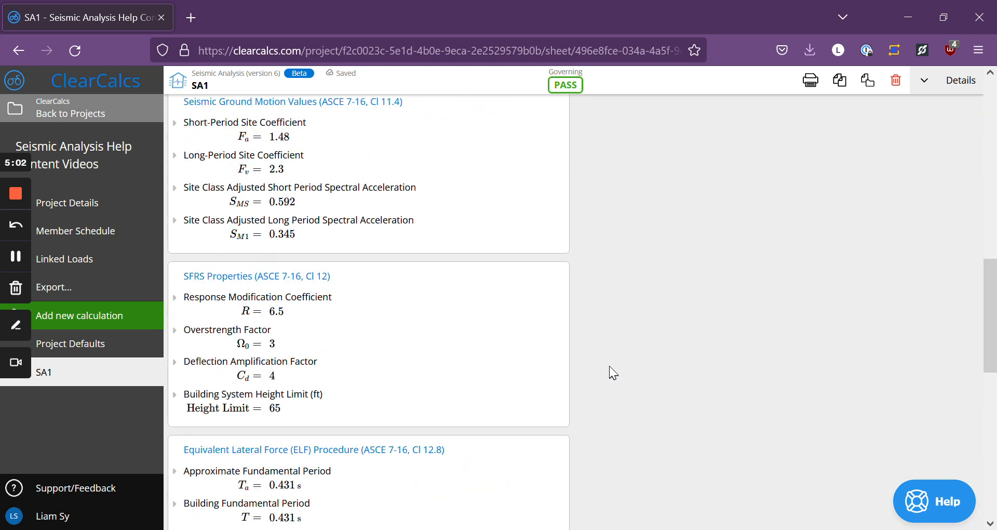
pyautogui.scroll(-5, 610, 364)
pyautogui.scroll(-2, 415, 317)
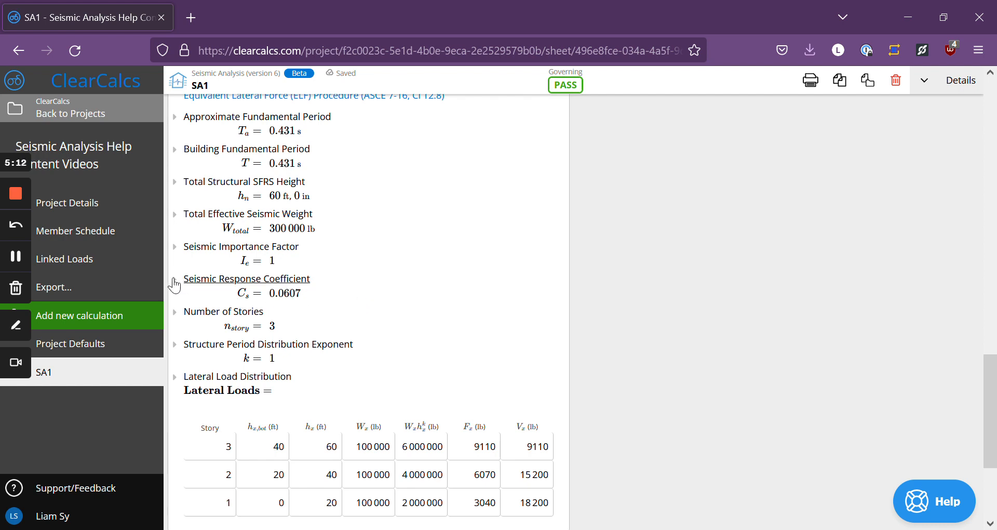
# Open the details of the Seismic Response Coefficient to examine its description and governing equation, and collapse them again.
pyautogui.click(239, 281)
pyautogui.scroll(-3, 237, 289)
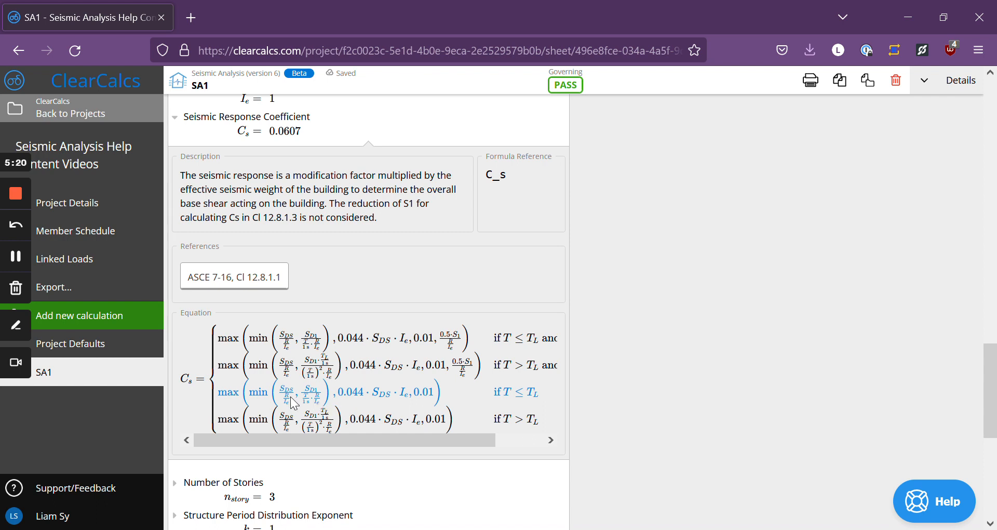
pyautogui.click(197, 118)
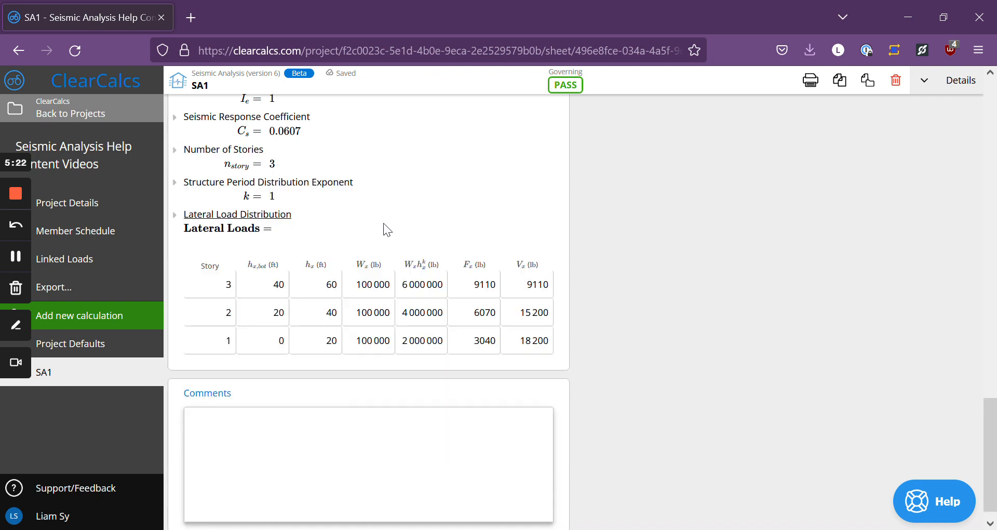
pyautogui.scroll(2, 342, 285)
pyautogui.scroll(2, 369, 312)
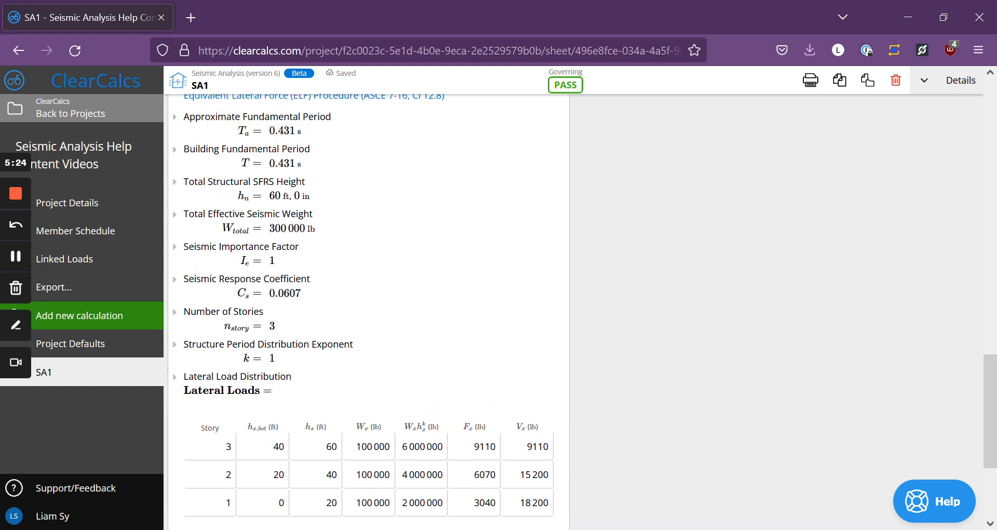
# Highlight the Seismic Base Shear in the Summary and compare it with the base shear on the building diagram.
pyautogui.scroll(15, 632, 269)
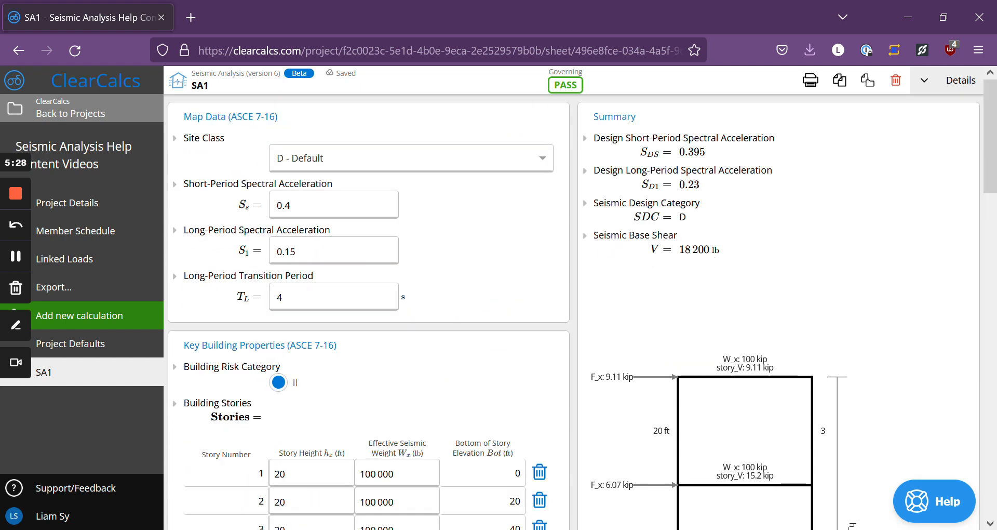
pyautogui.moveTo(680, 249); pyautogui.dragTo(711, 250)
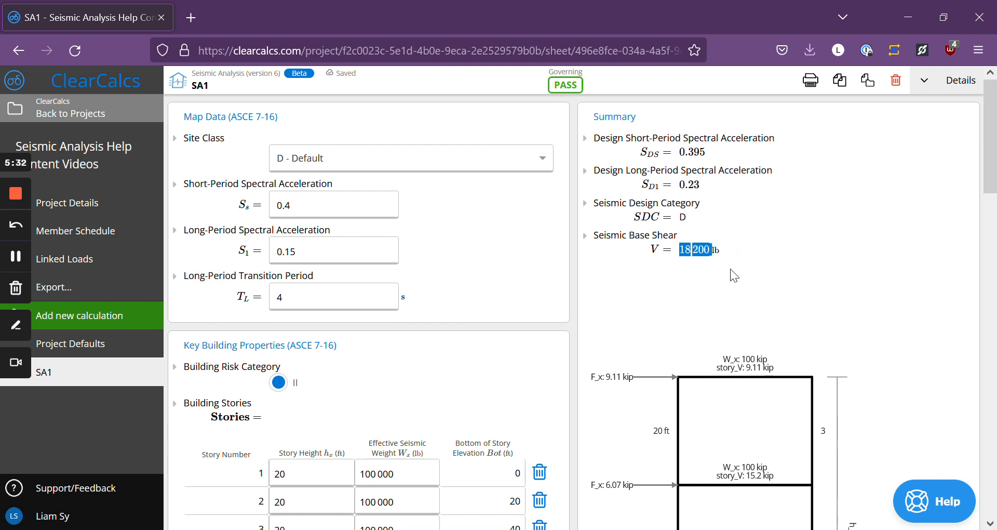
pyautogui.scroll(-6, 731, 275)
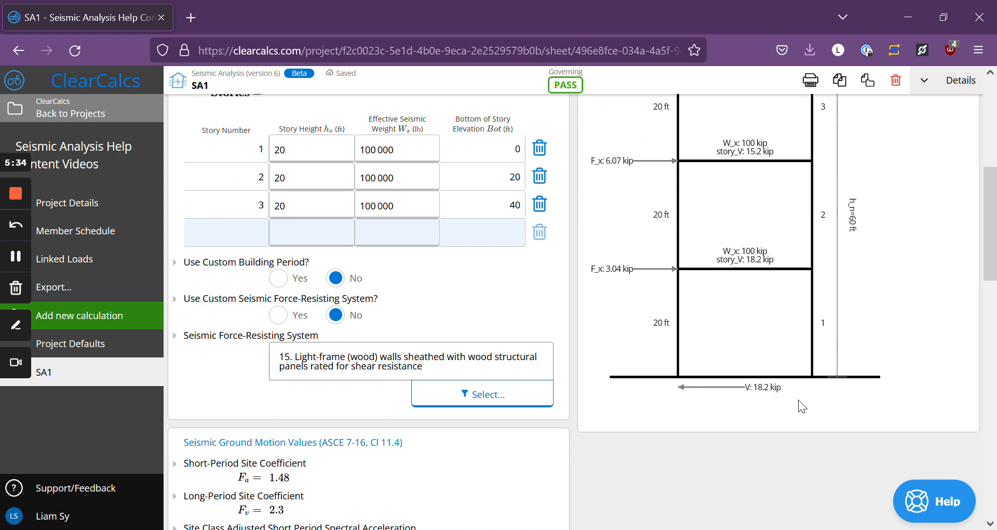
pyautogui.scroll(6, 790, 396)
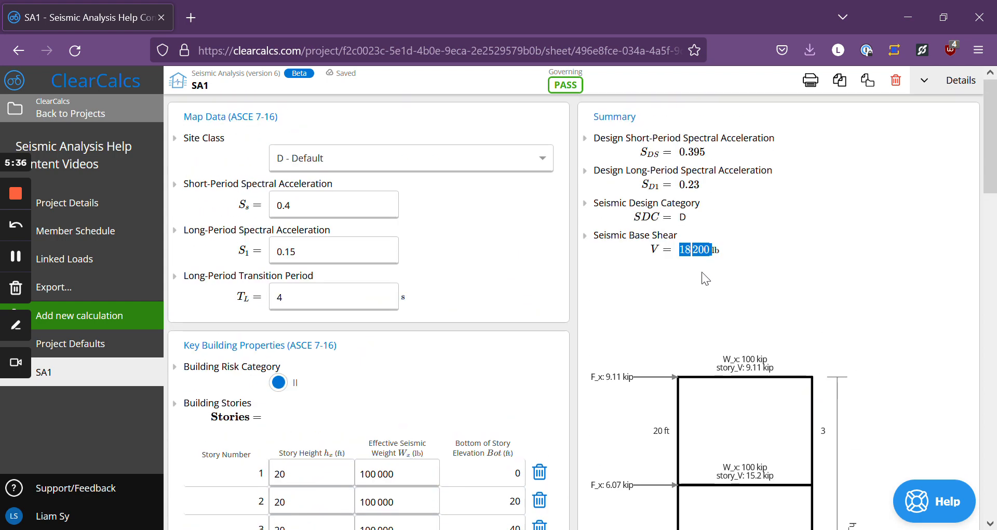
pyautogui.scroll(-6, 802, 335)
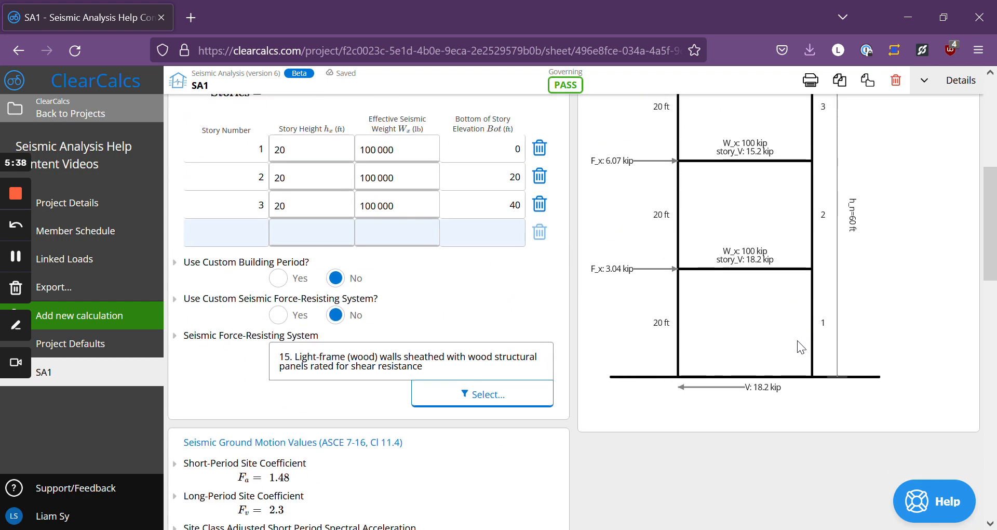
pyautogui.scroll(6, 793, 401)
pyautogui.scroll(-3, 703, 311)
# Examine the story forces in the Lateral Load Distribution table and compare them with the forces on the building diagram.
pyautogui.scroll(-20, 717, 280)
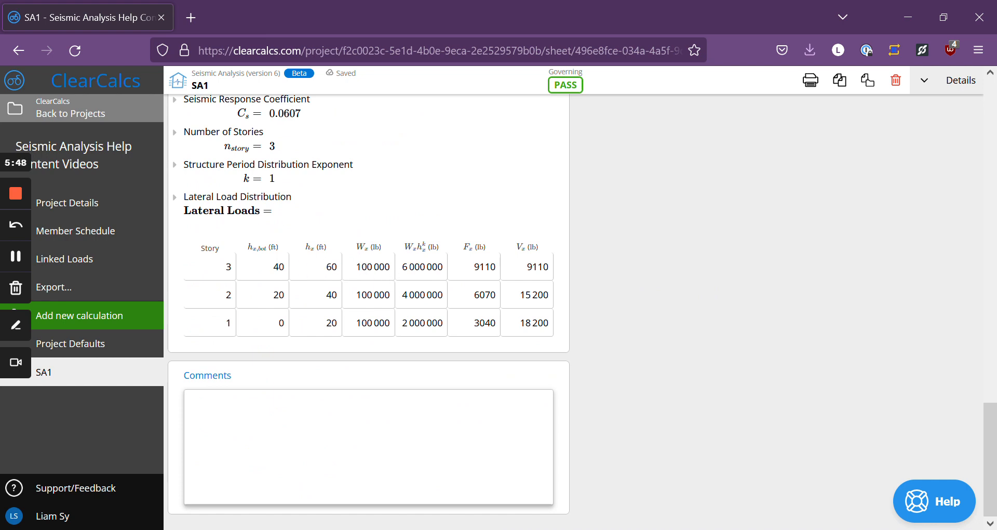
pyautogui.moveTo(462, 247); pyautogui.dragTo(474, 247)
pyautogui.scroll(2, 470, 272)
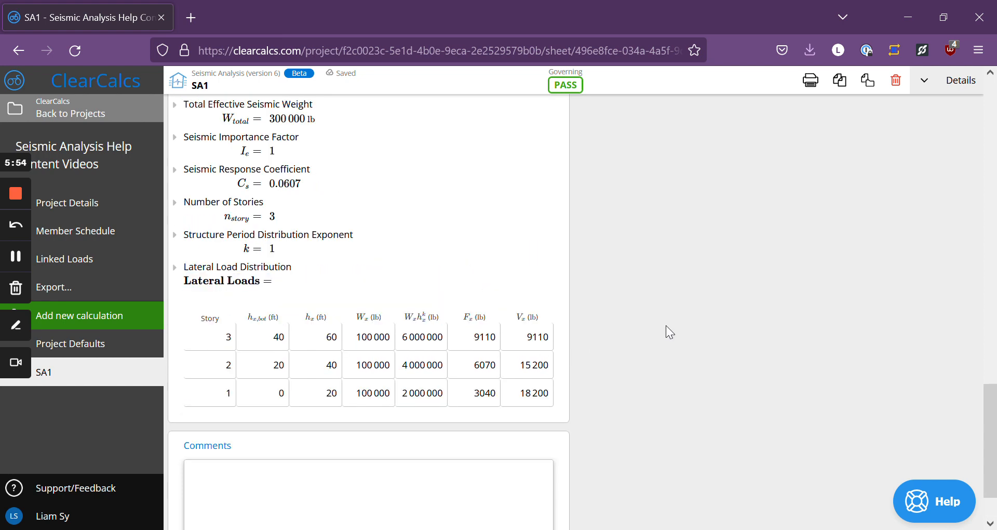
pyautogui.scroll(10, 662, 327)
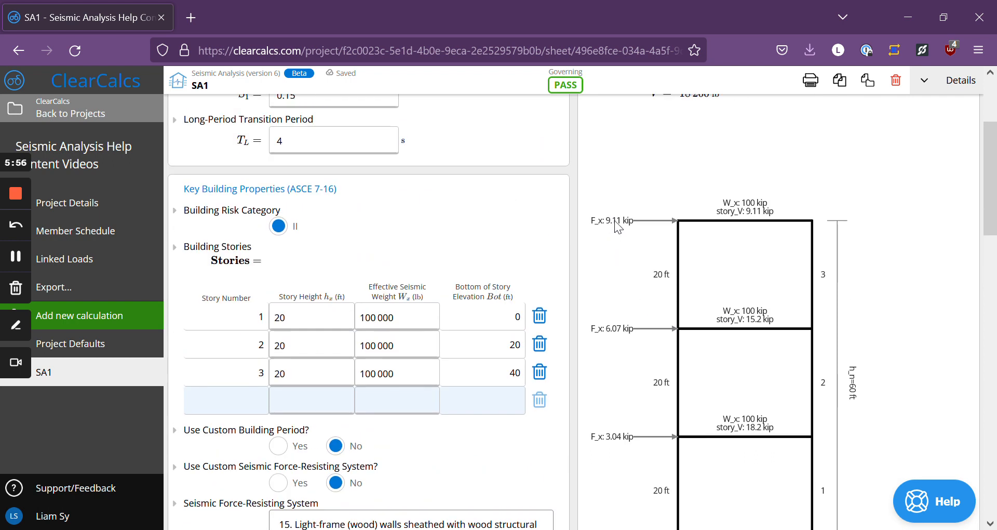
# Set story 2's height to 25 ft and its effective seismic weight to 120 000 lb in the Building Stories table.
pyautogui.scroll(-2, 661, 223)
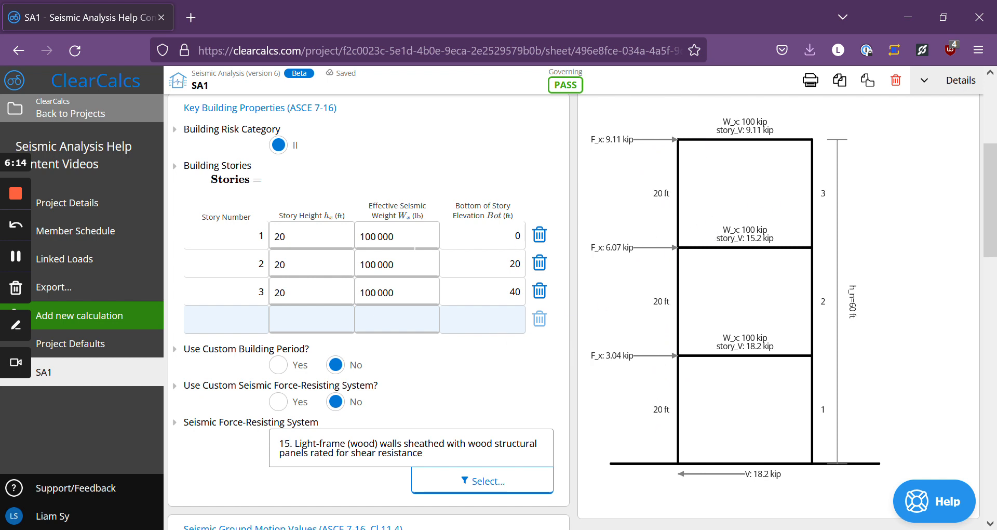
pyautogui.click(311, 264)
pyautogui.press('BackSpace')
pyautogui.write('5')
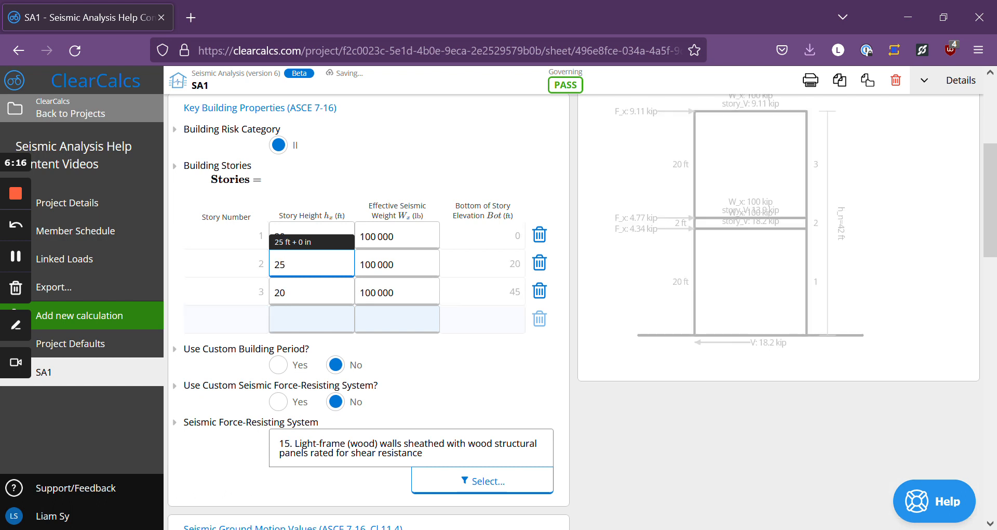
pyautogui.press('Tab')
pyautogui.moveTo(365, 264); pyautogui.dragTo(397, 275)
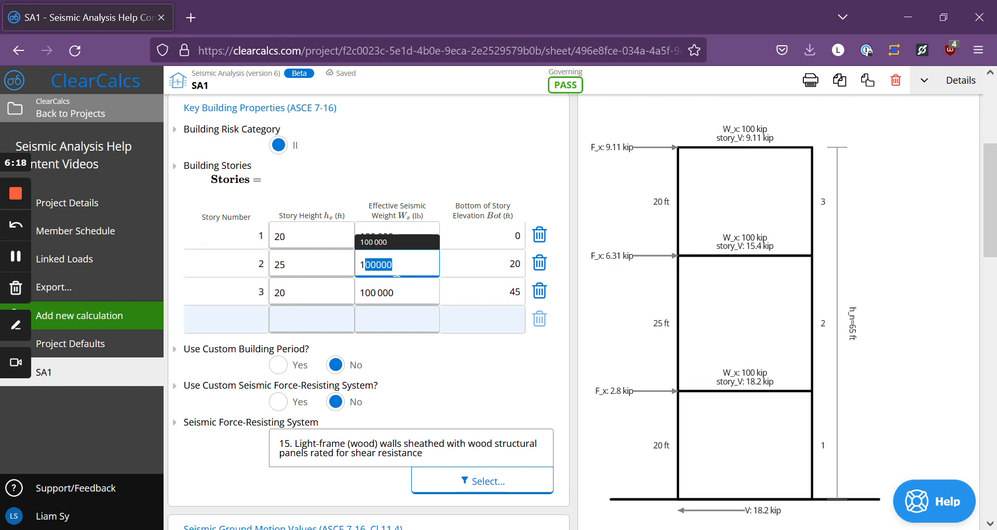
pyautogui.write('20000')
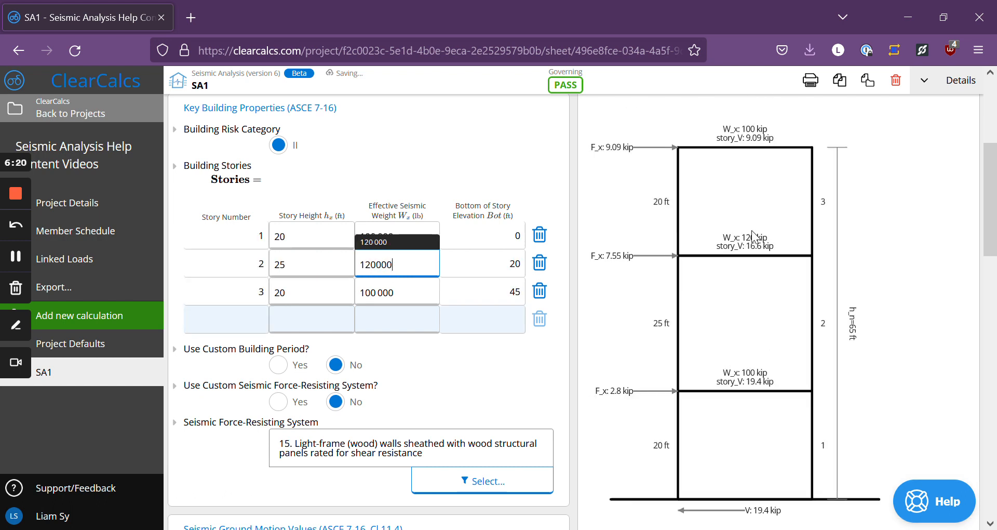
pyautogui.click(654, 274)
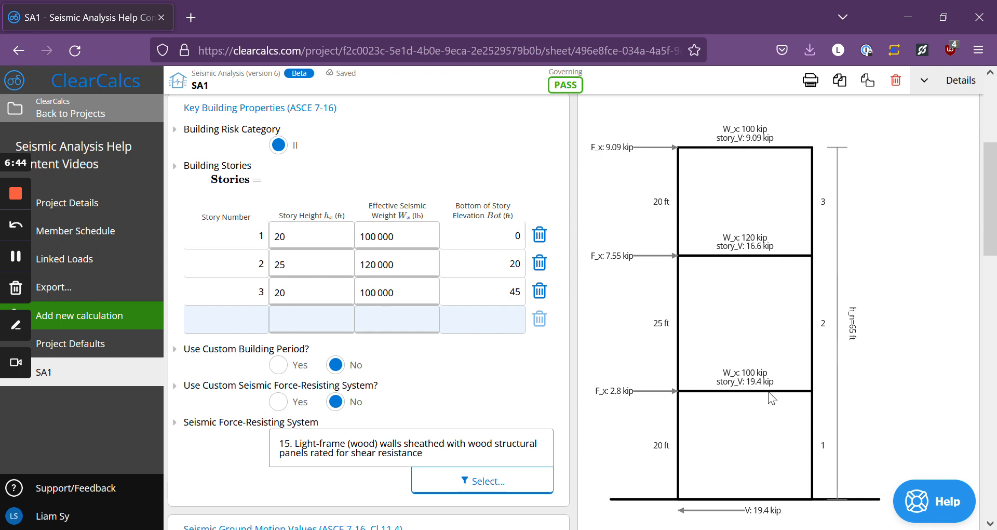
# Examine the base shear and story forces on the building diagram, and compare them with the Seismic Base Shear in the Summary.
pyautogui.scroll(-3, 770, 398)
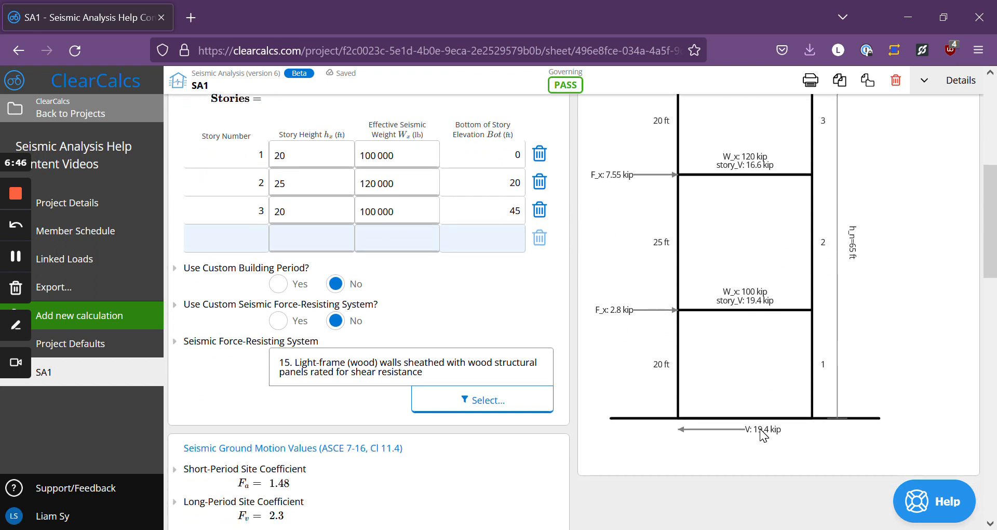
pyautogui.scroll(10, 744, 317)
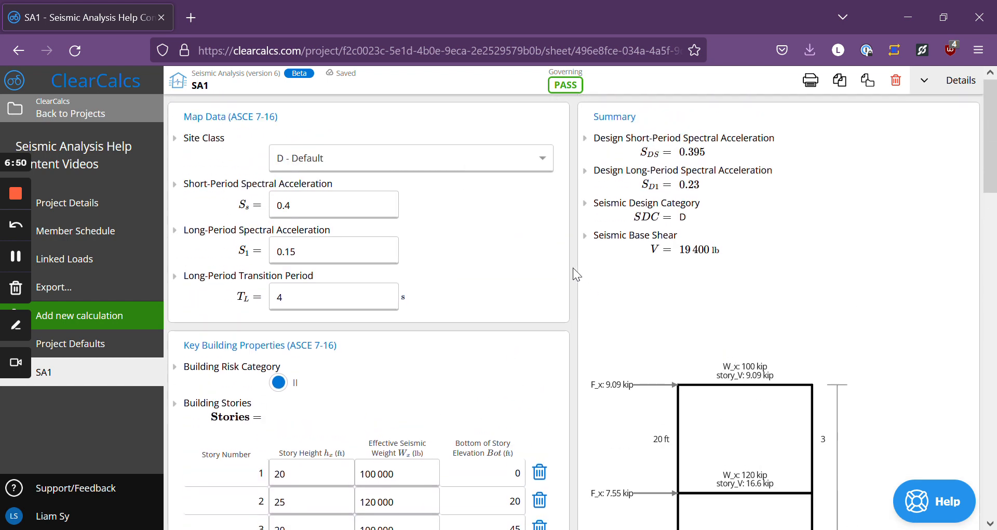
pyautogui.scroll(-3, 575, 273)
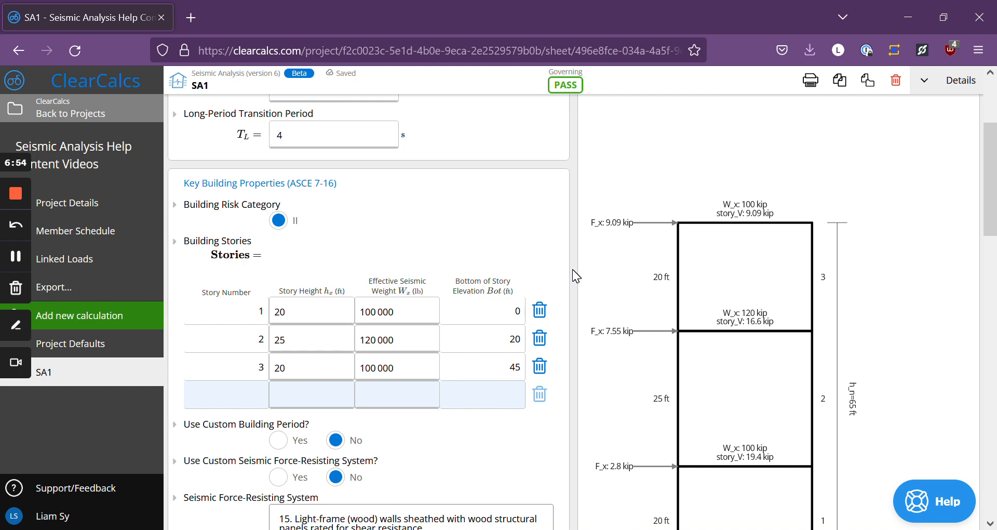
pyautogui.scroll(3, 576, 276)
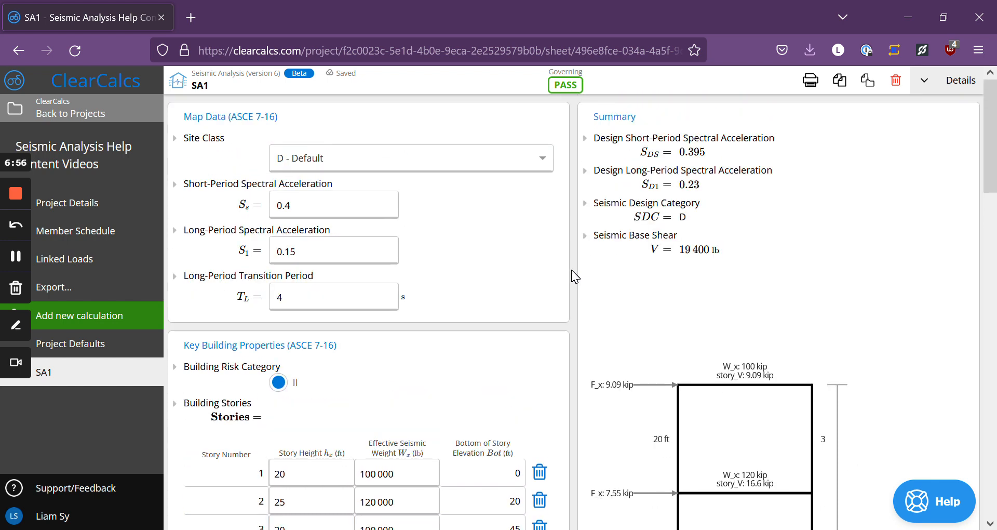